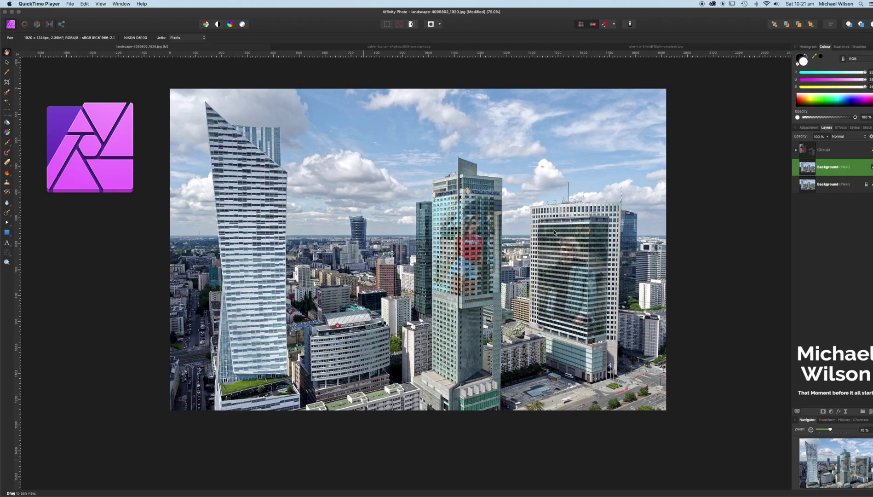
Preview the open woman's and man's portrait documents.
click(577, 197)
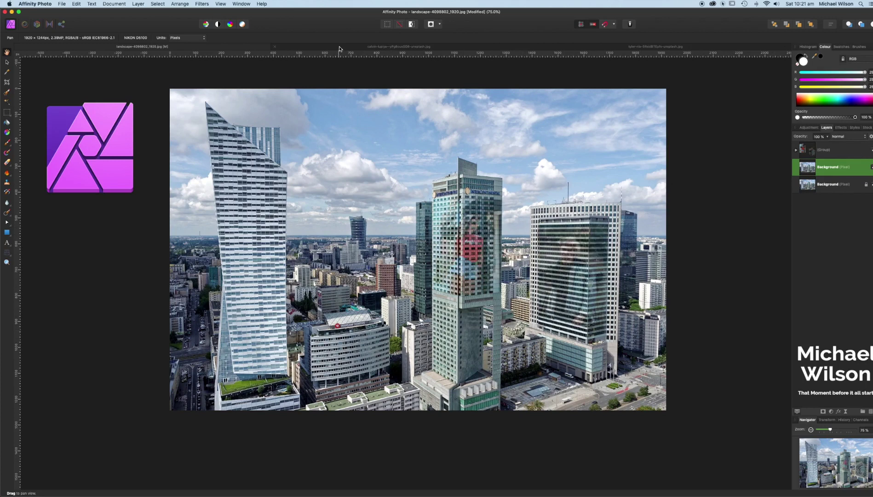
click(367, 47)
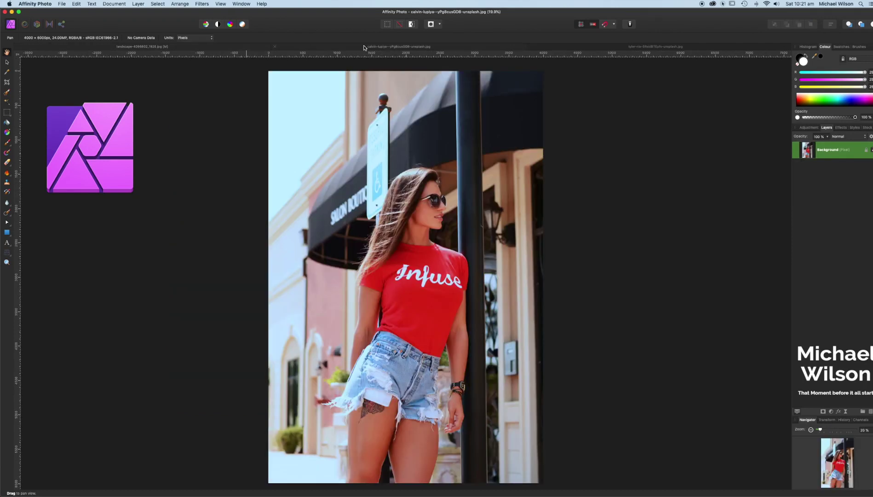
click(569, 48)
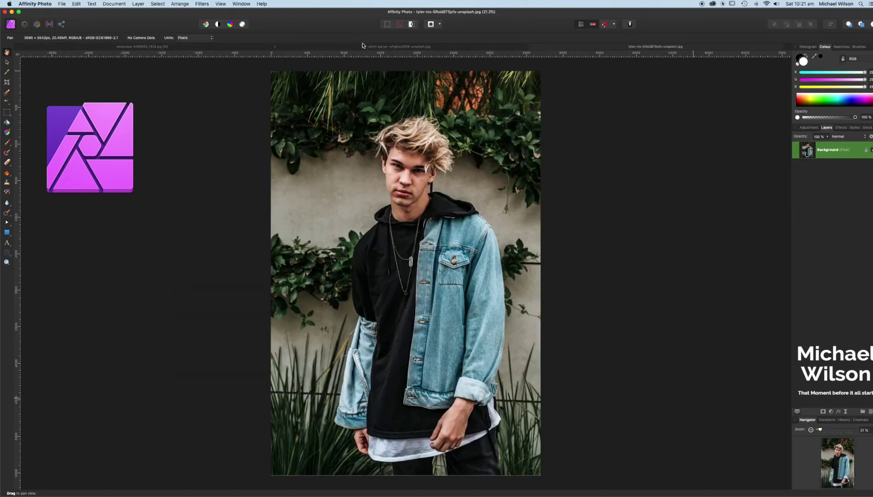
Back in the city photo, select the (Group) overlay and the extra Background pixel layer.
click(198, 48)
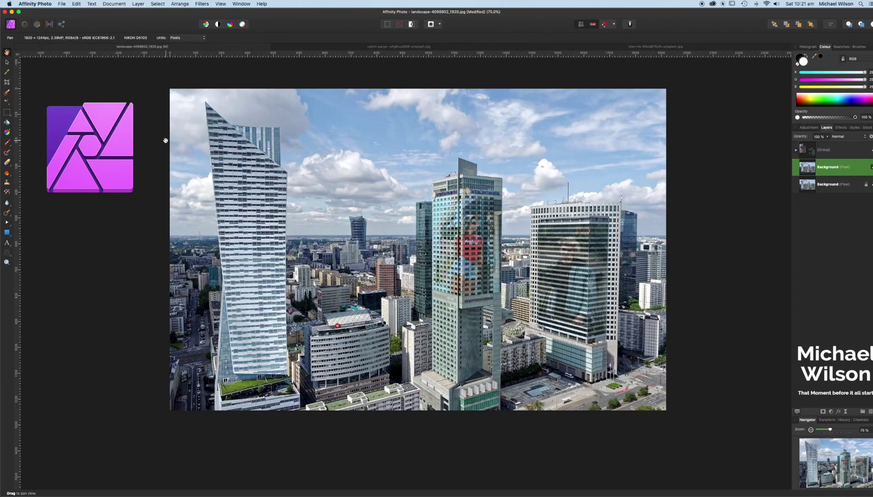
click(842, 152)
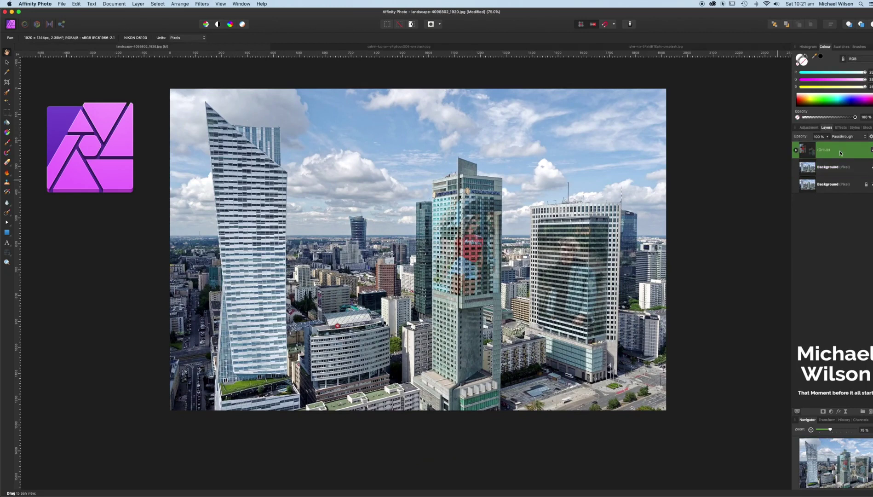
shift+click(836, 171)
Delete the overlay layers, duplicate the city Background, and bring up the woman's portrait.
key(Delete)
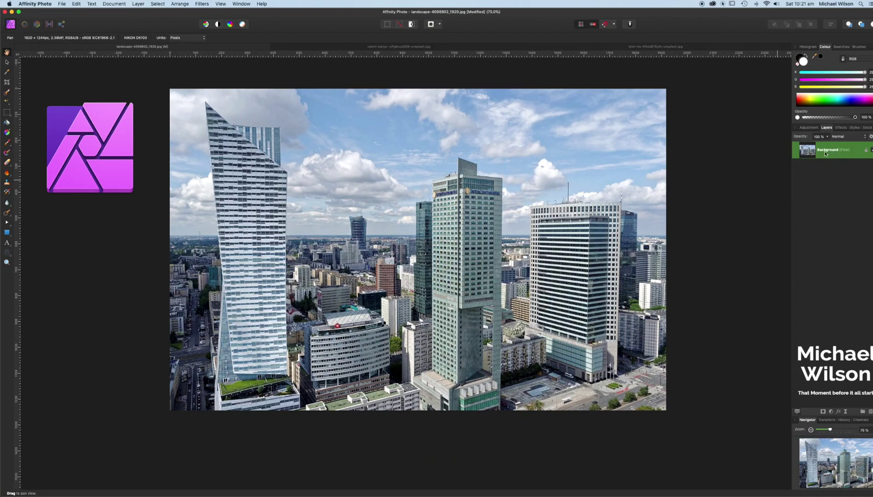
key(super+j)
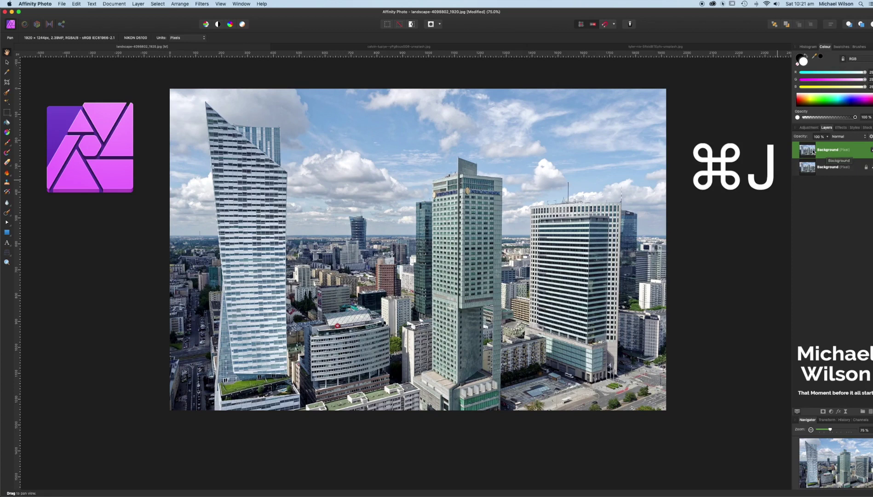
click(309, 47)
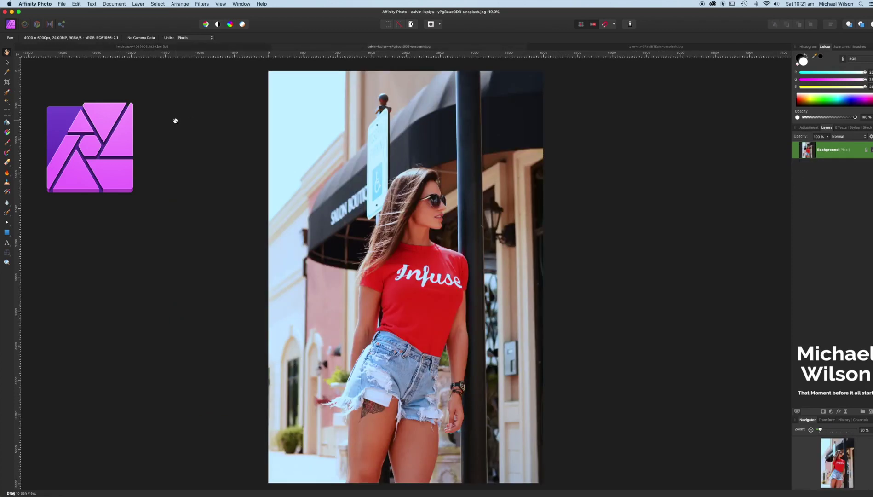
Paste the woman's portrait into the city photo and scale it down from its top-left corner.
key(super+c)
click(228, 48)
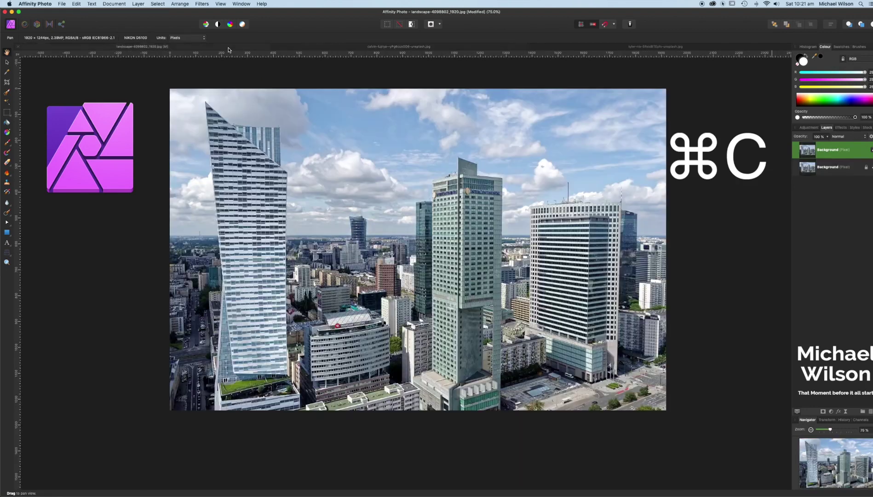
key(super+v)
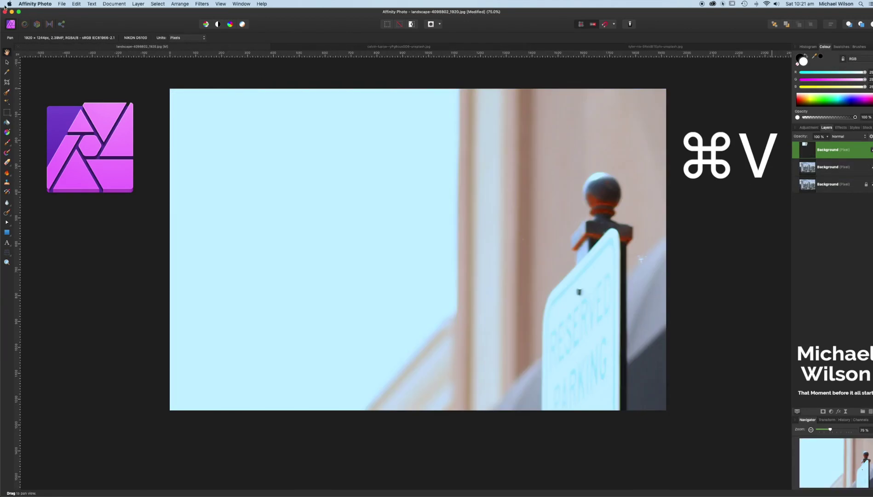
click(6, 61)
drag(170, 89, 217, 69)
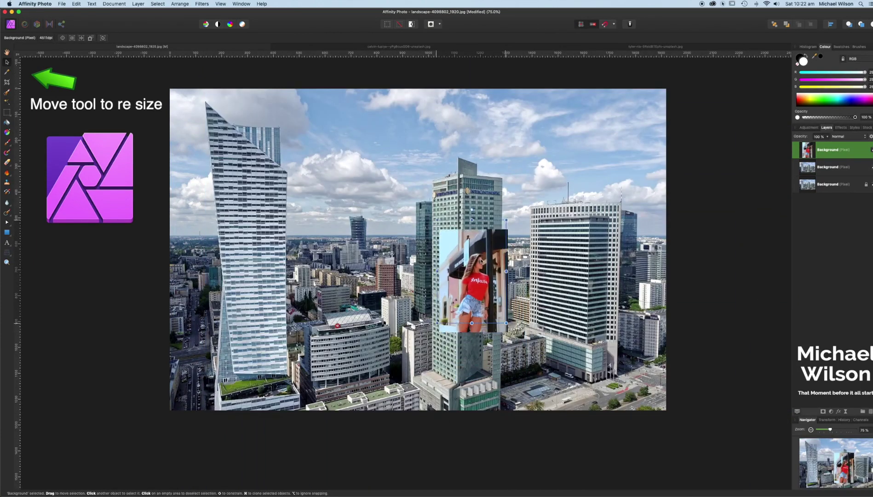
Shrink and position the portrait over the central tower, lowering its layer opacity to 38%.
drag(474, 307, 468, 246)
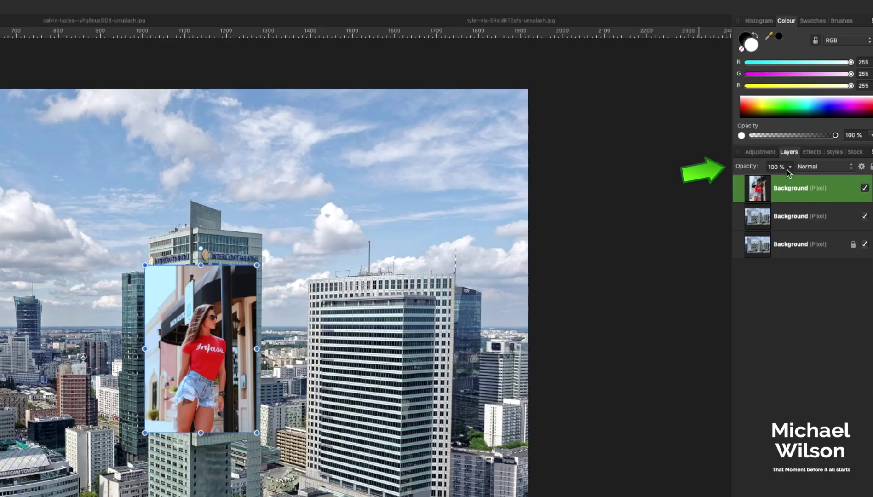
click(790, 167)
drag(786, 178, 732, 179)
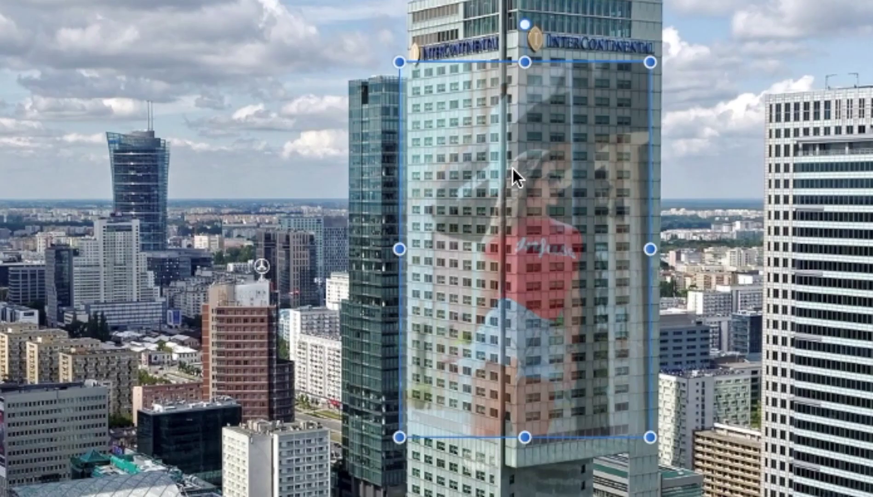
drag(513, 167, 531, 167)
mouse_move(579, 214)
mouse_down()
mouse_move(587, 214)
mouse_move(577, 214)
mouse_up()
drag(486, 130, 488, 141)
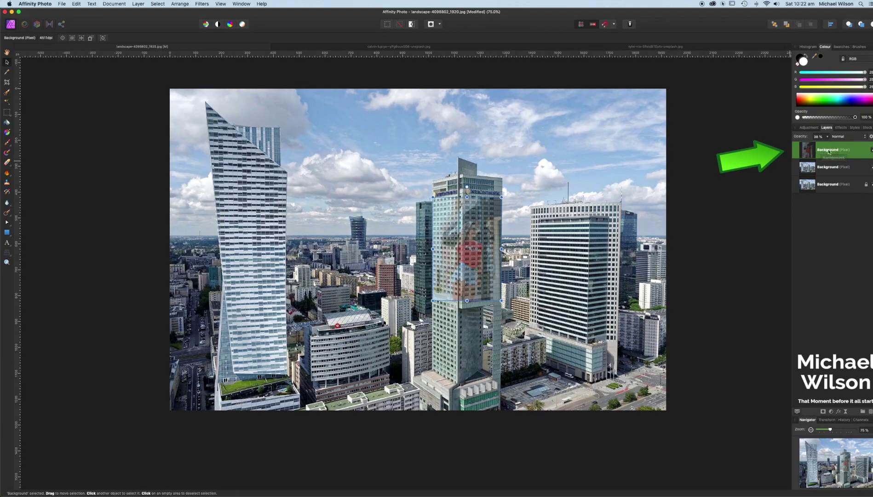
Marquee the tower's left face and copy that portion to a new layer named 'Left Side'.
click(8, 112)
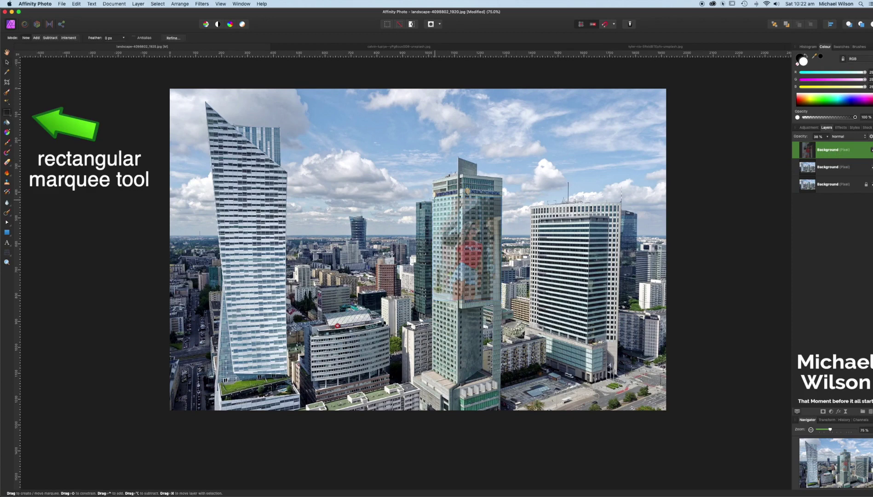
drag(435, 197, 446, 298)
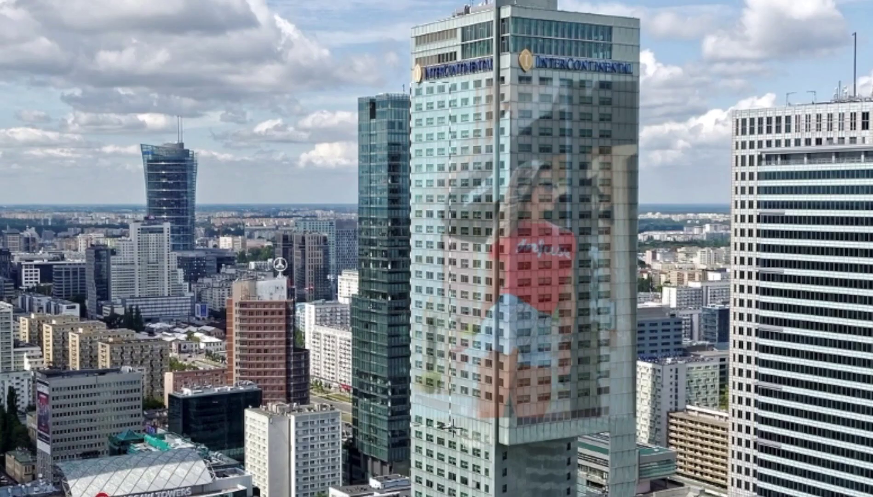
drag(453, 427, 512, 428)
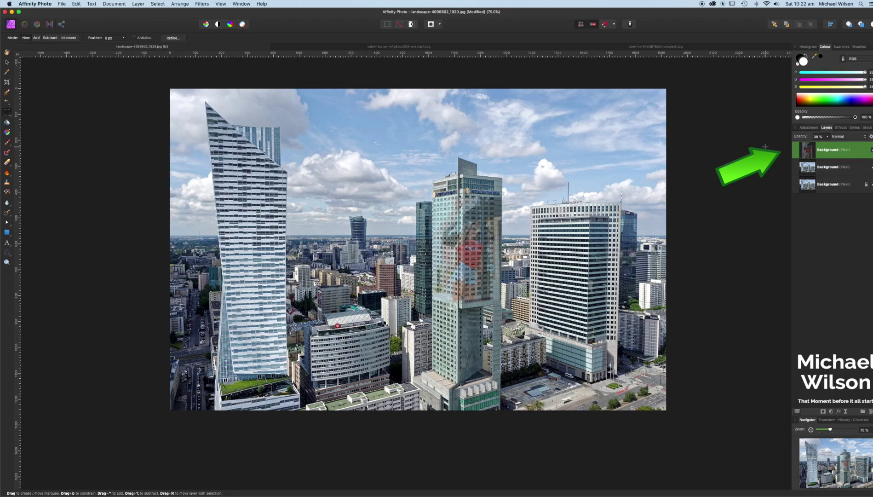
key(super+j)
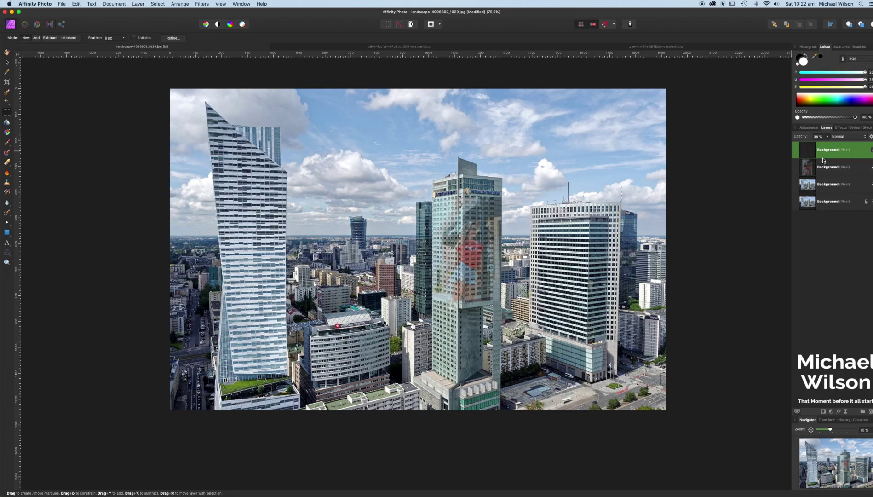
double_click(830, 150)
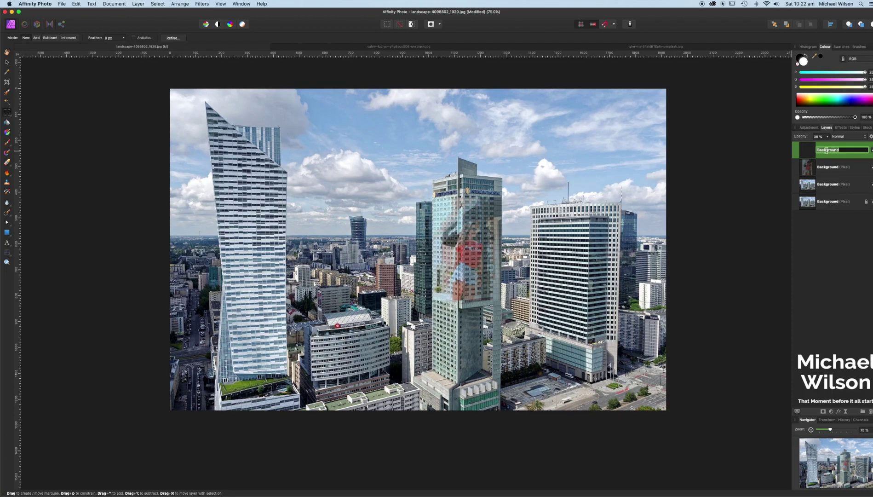
text(Left Side)
click(829, 167)
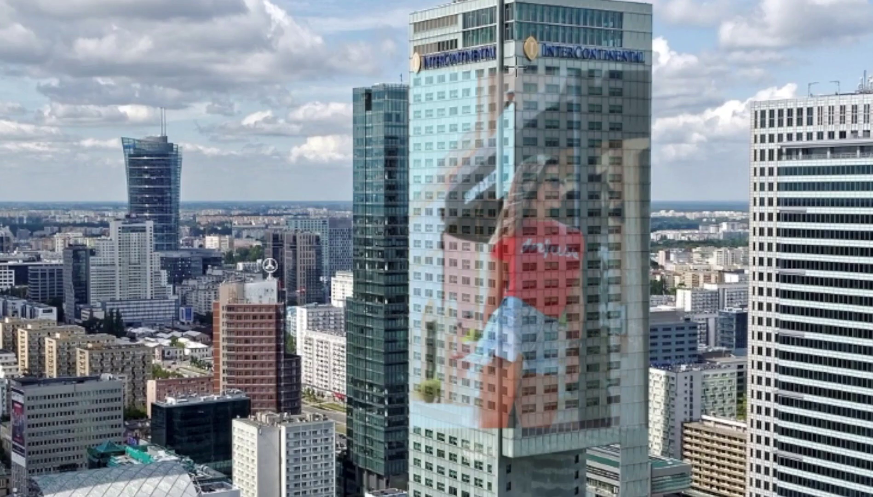
Copy the portrait over the tower's right face to a new layer named 'Right side'.
drag(516, 64, 653, 435)
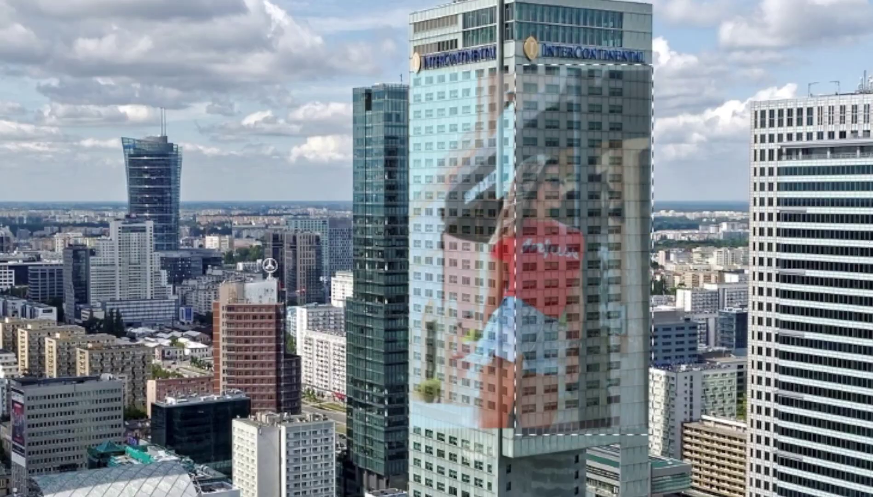
key(super+j)
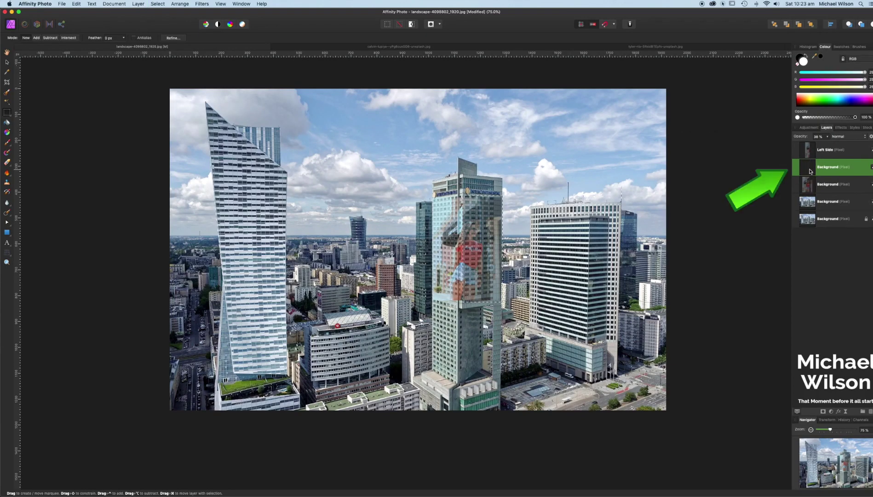
double_click(827, 168)
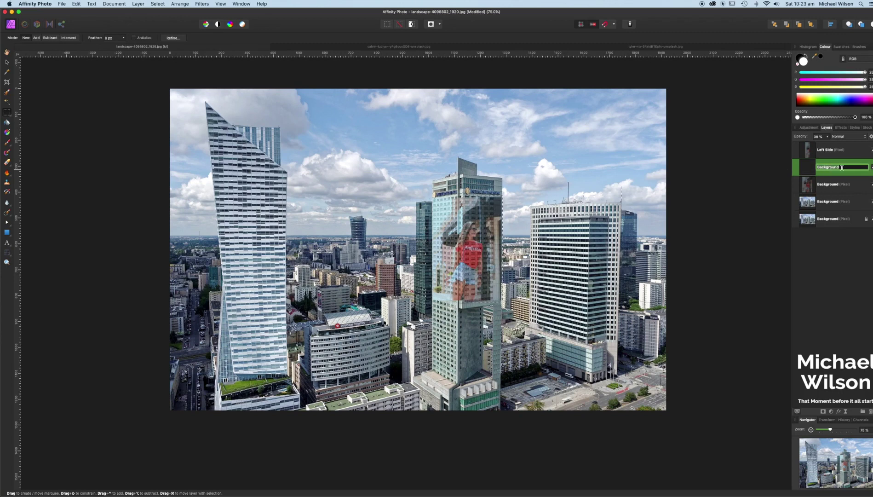
text(Right side)
click(840, 240)
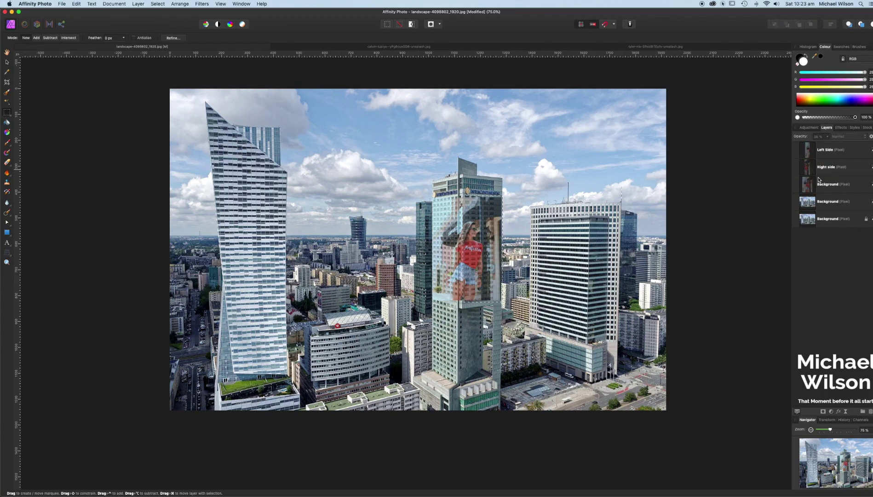
Deselect and delete the original full woman portrait layer.
key(super+d)
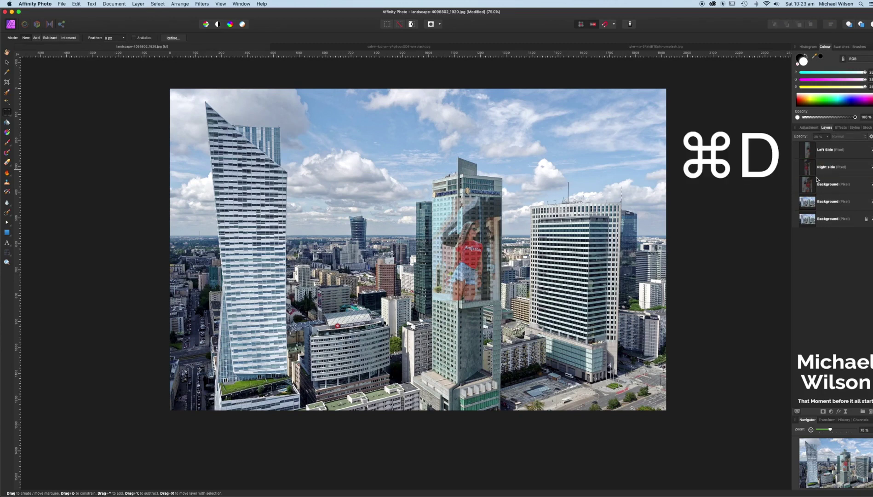
click(820, 188)
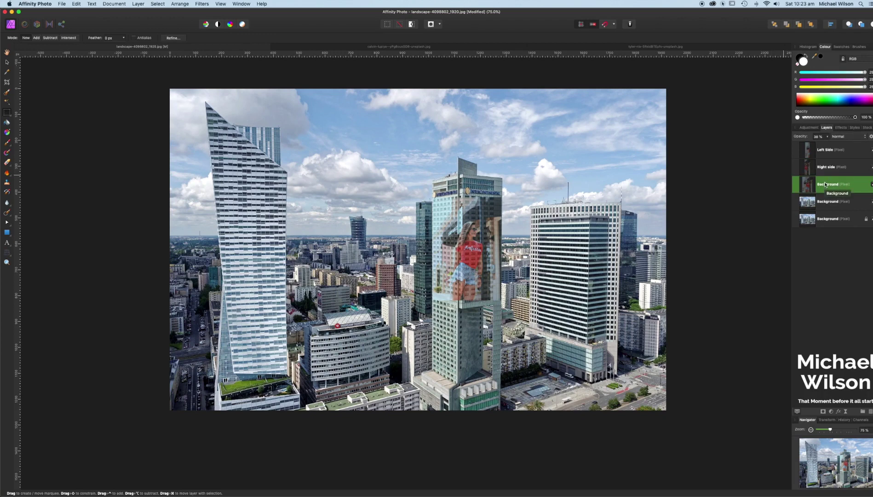
key(Delete)
Drag the Left Side layer's perspective corners onto the tower's left face.
click(827, 154)
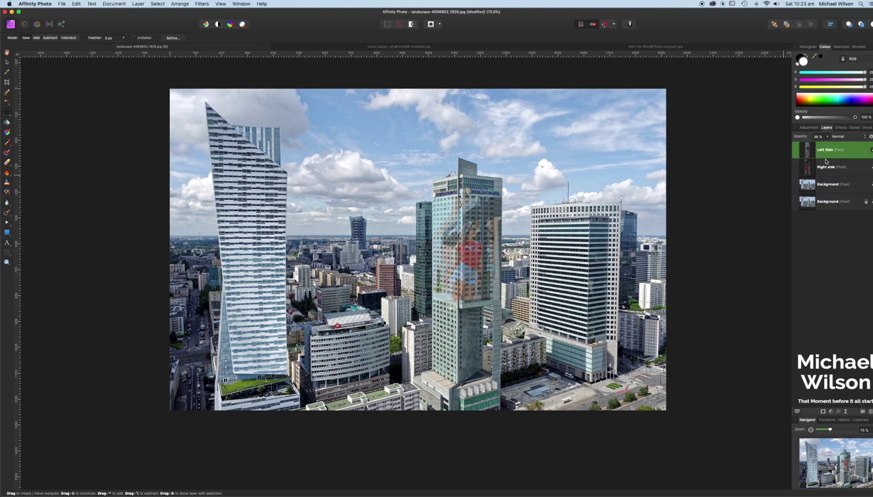
click(828, 166)
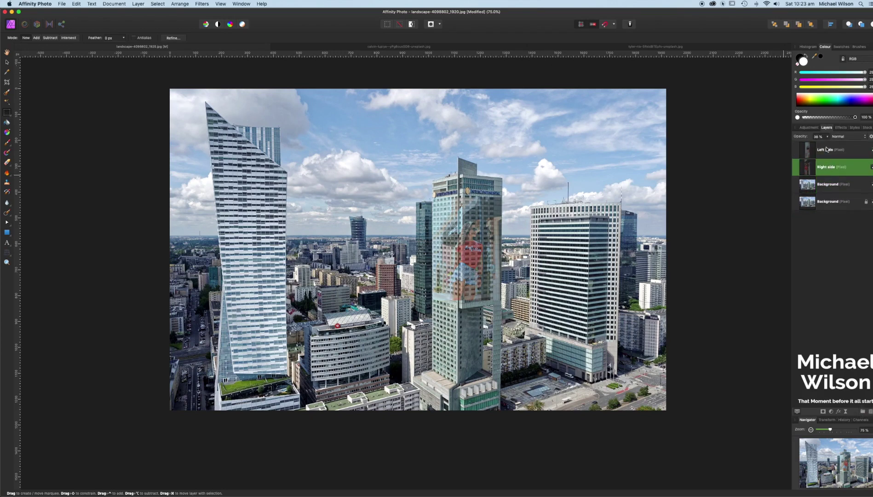
click(829, 150)
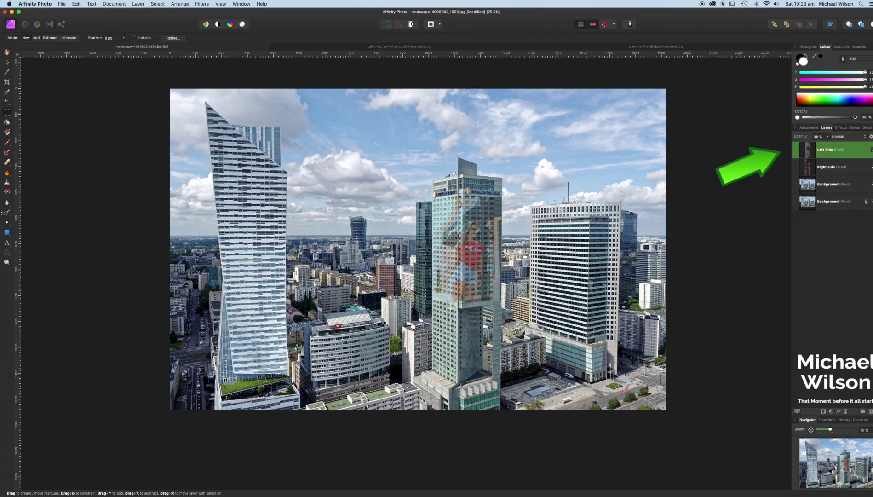
click(7, 254)
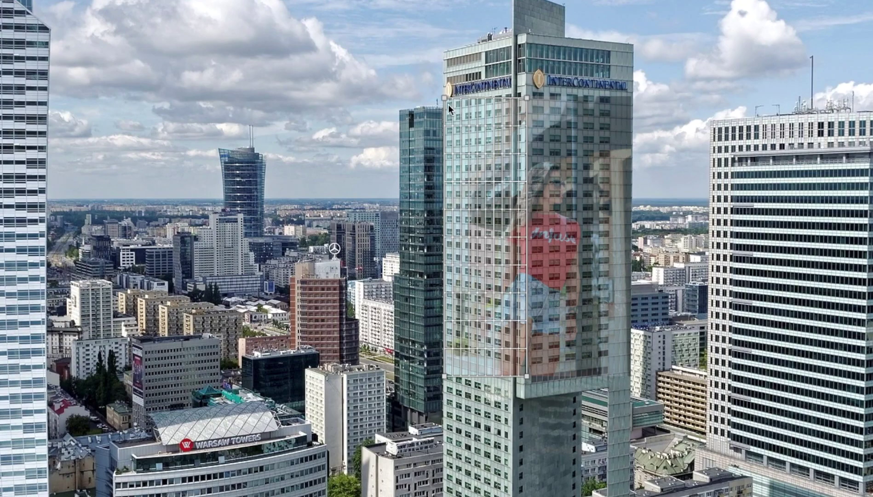
drag(447, 99, 449, 100)
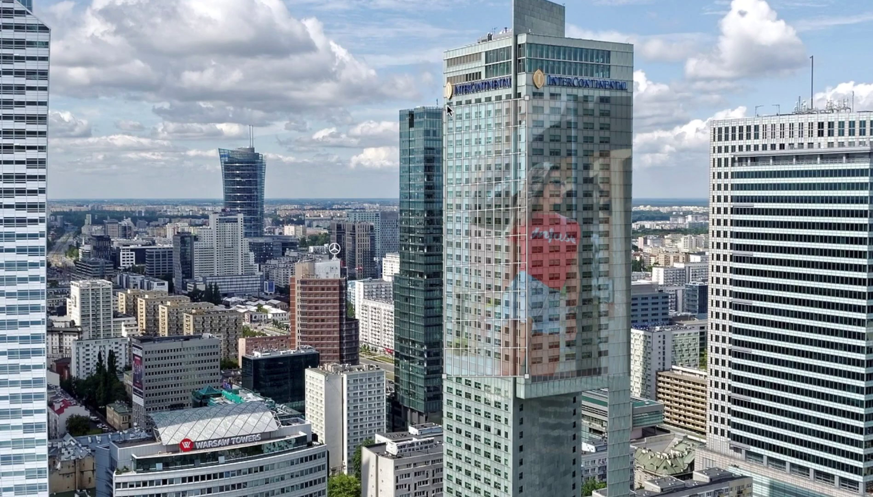
drag(445, 374, 444, 347)
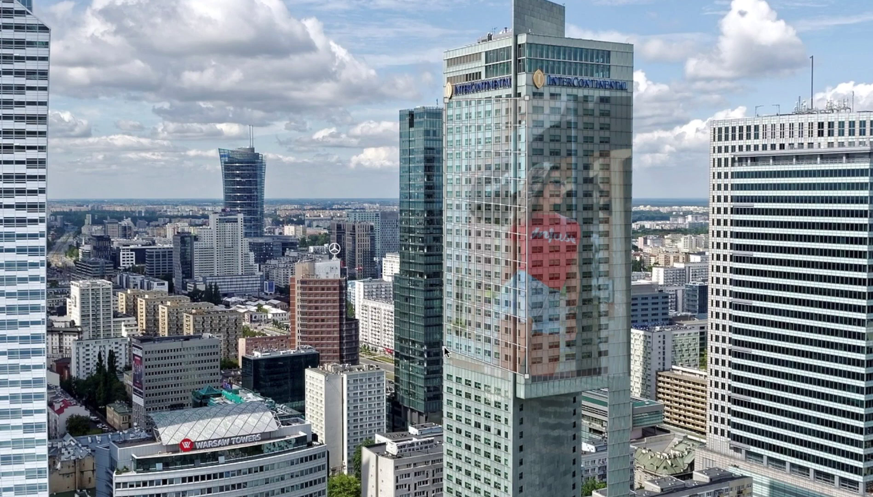
drag(529, 376, 527, 365)
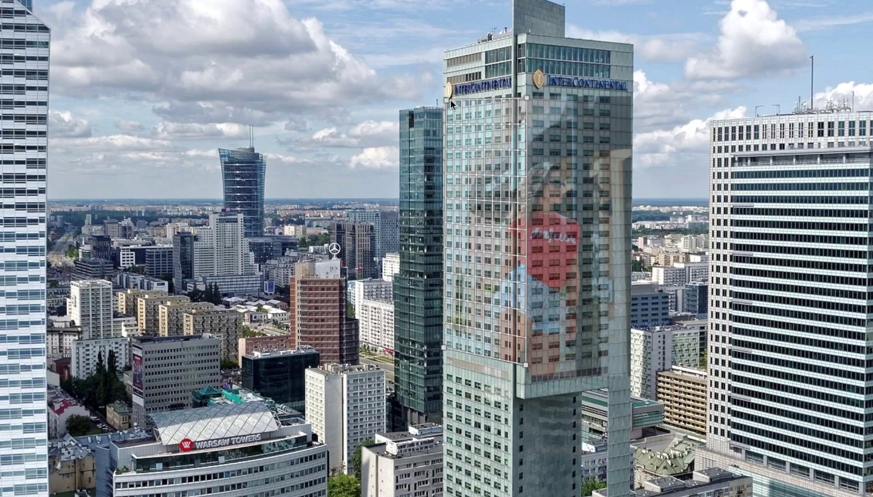
drag(447, 100, 446, 102)
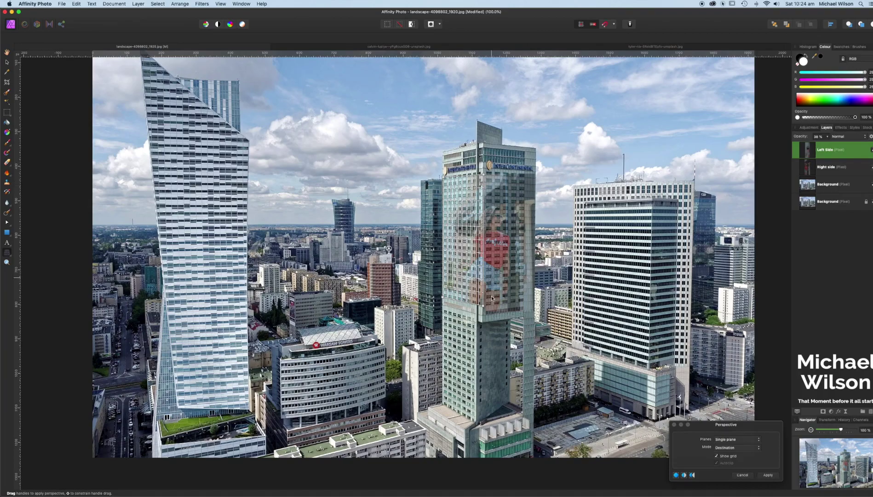
Apply the Left Side warp, then perspective-warp the Right side layer onto the tower's right face.
click(769, 475)
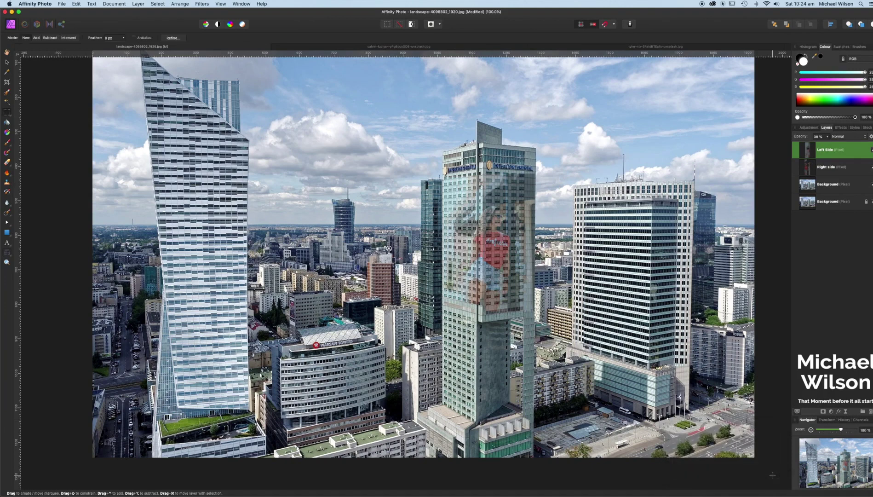
click(818, 167)
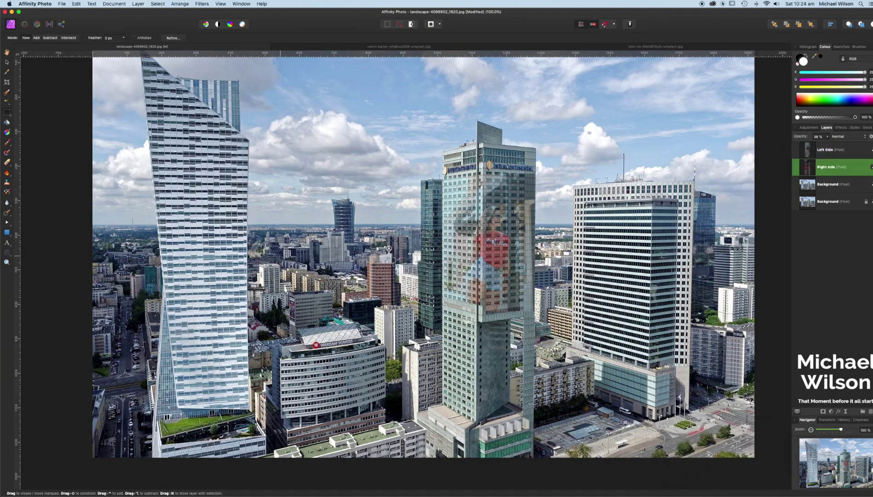
click(7, 255)
click(497, 248)
drag(535, 312, 533, 307)
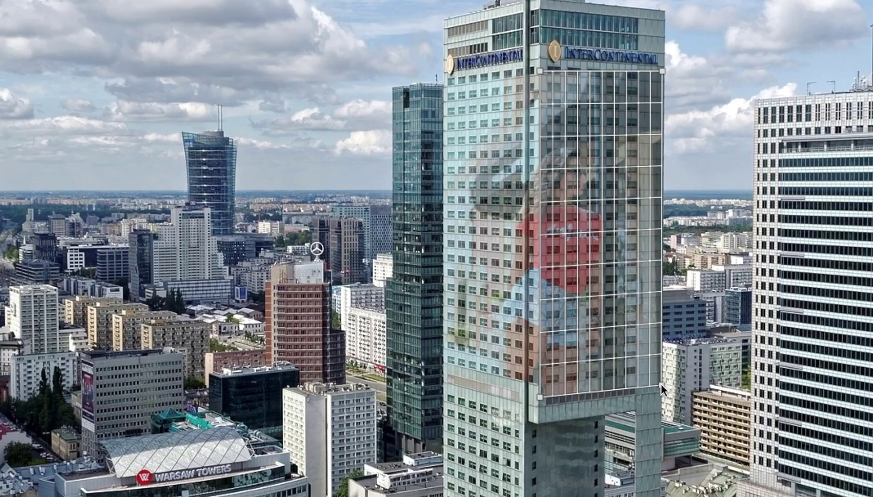
drag(535, 173, 533, 177)
drag(662, 77, 661, 80)
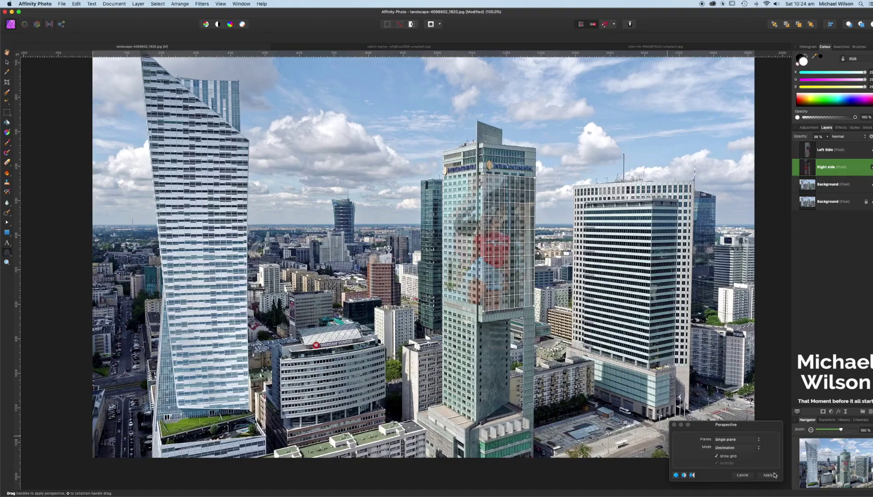
click(773, 477)
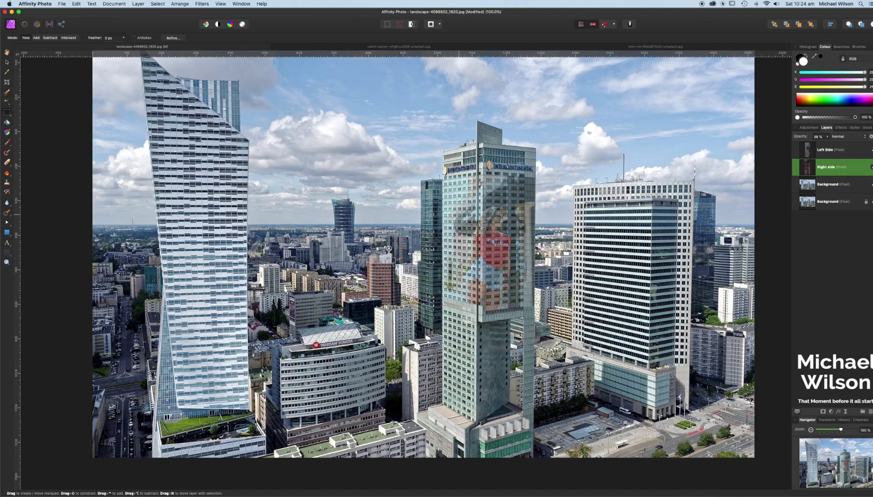
Group the Left Side and Right side layers and add a mask to the group.
click(834, 152)
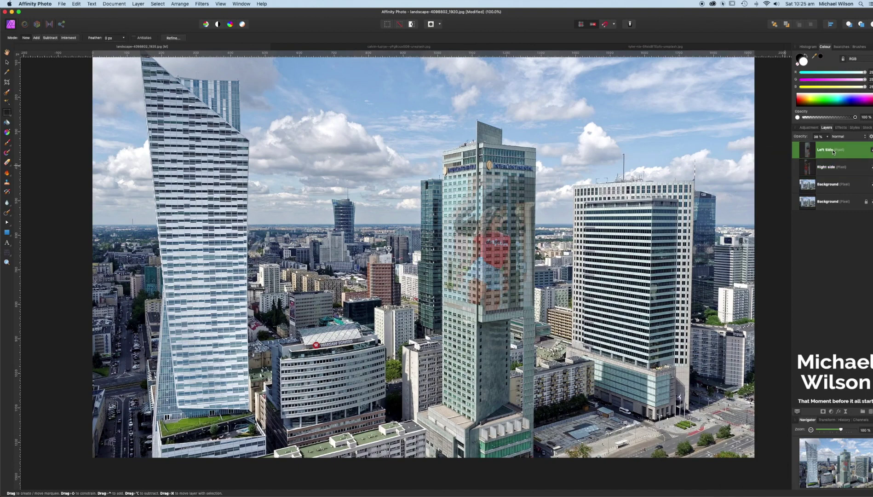
shift+click(830, 170)
key(super+g)
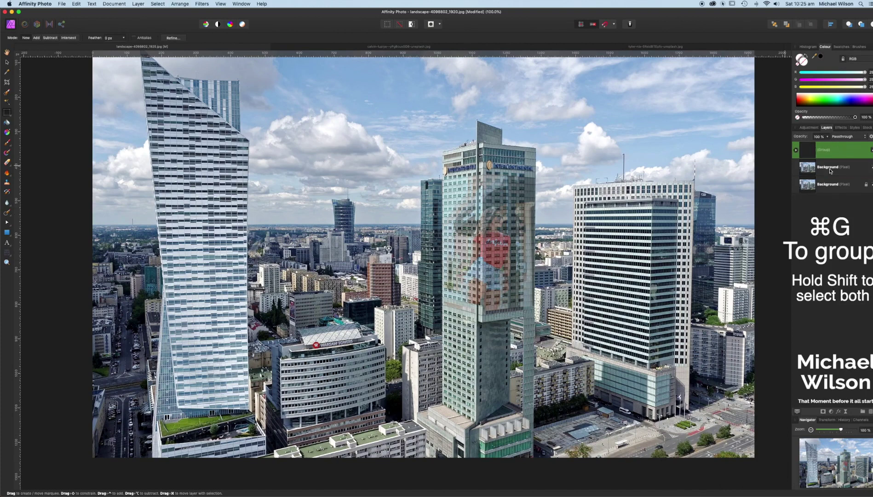
click(823, 411)
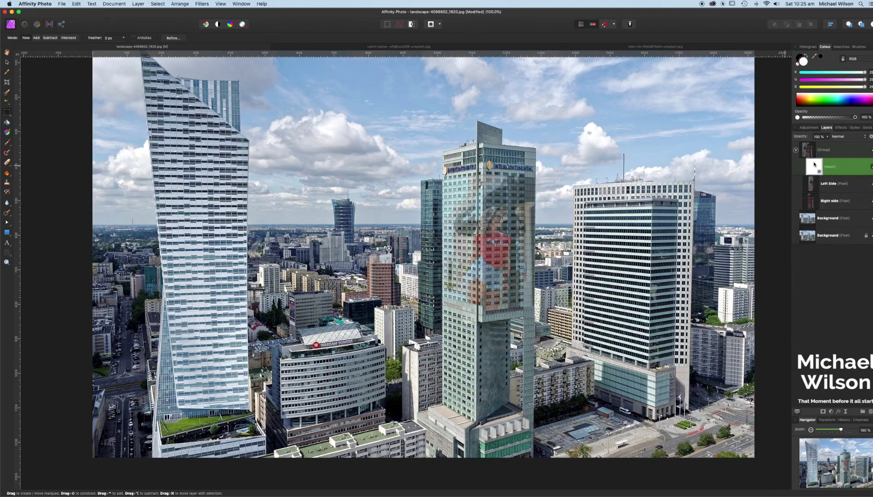
Brush black on the group mask over the InterContinental sign and the tower's base.
click(9, 144)
click(804, 61)
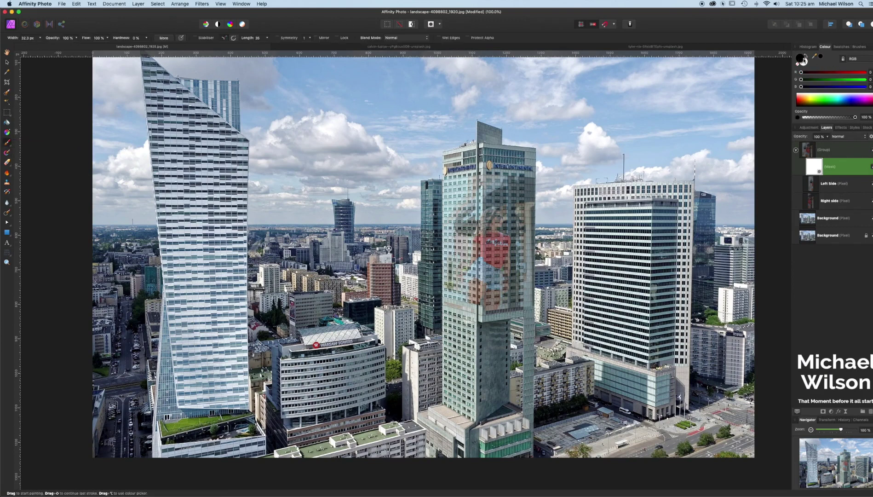
key(super+equal)
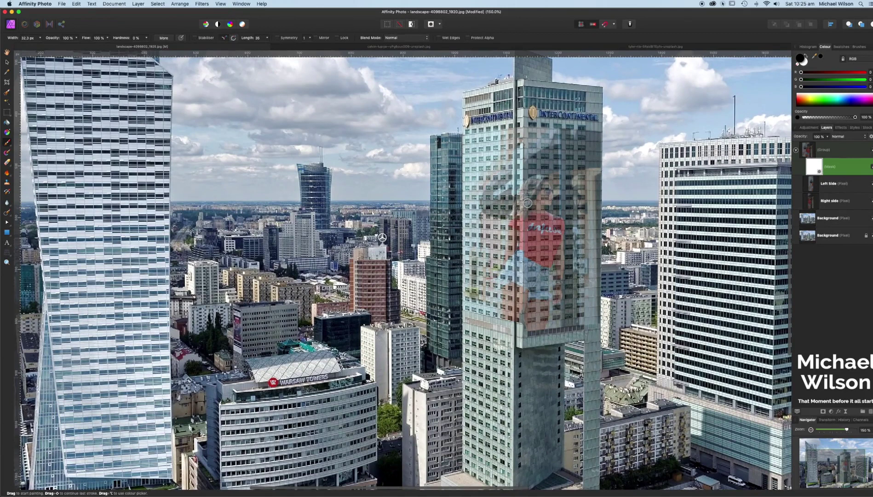
mouse_move(591, 119)
mouse_down()
mouse_move(598, 124)
mouse_move(537, 123)
mouse_up()
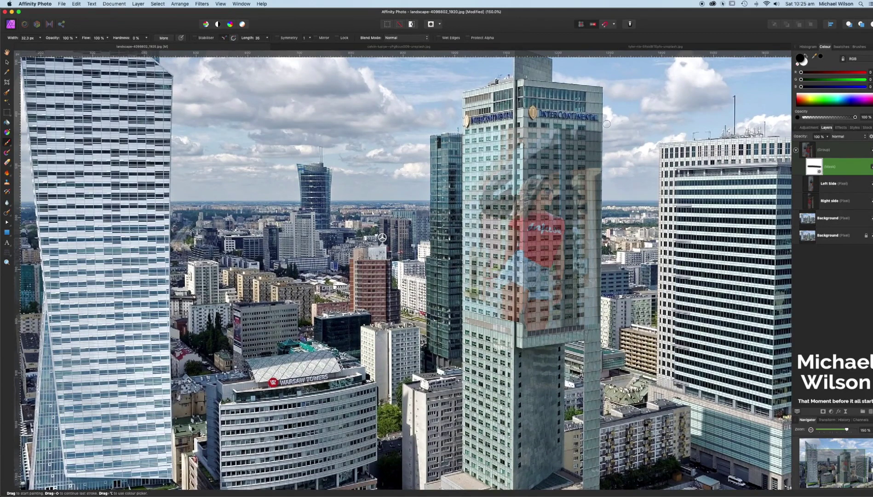
mouse_move(467, 123)
mouse_down()
mouse_move(488, 128)
mouse_move(472, 127)
mouse_up()
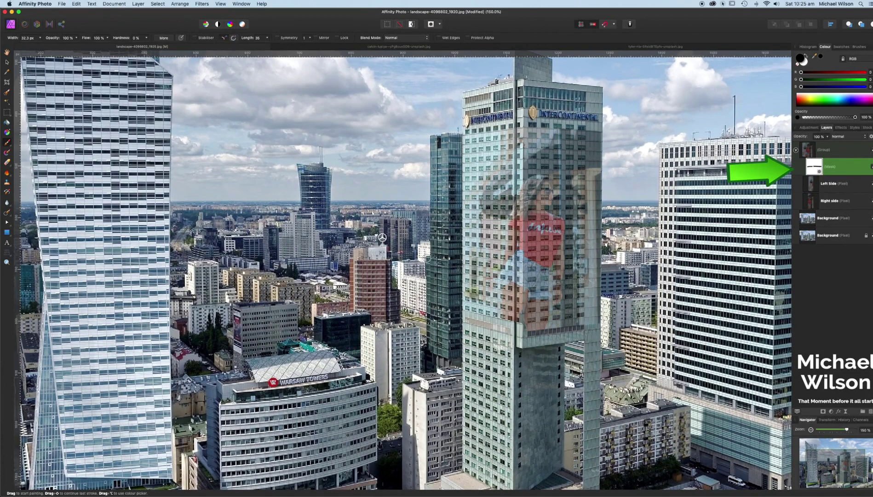
mouse_move(536, 323)
mouse_down()
mouse_move(528, 332)
mouse_move(598, 323)
mouse_up()
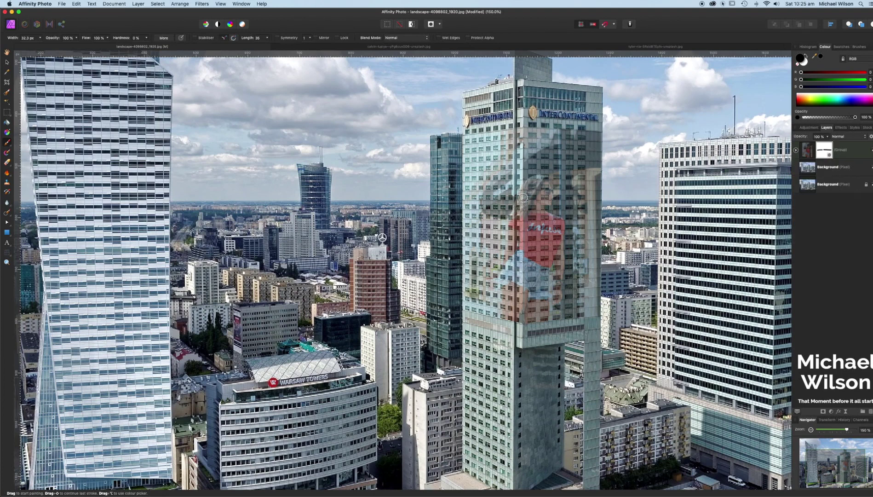
key(super+1)
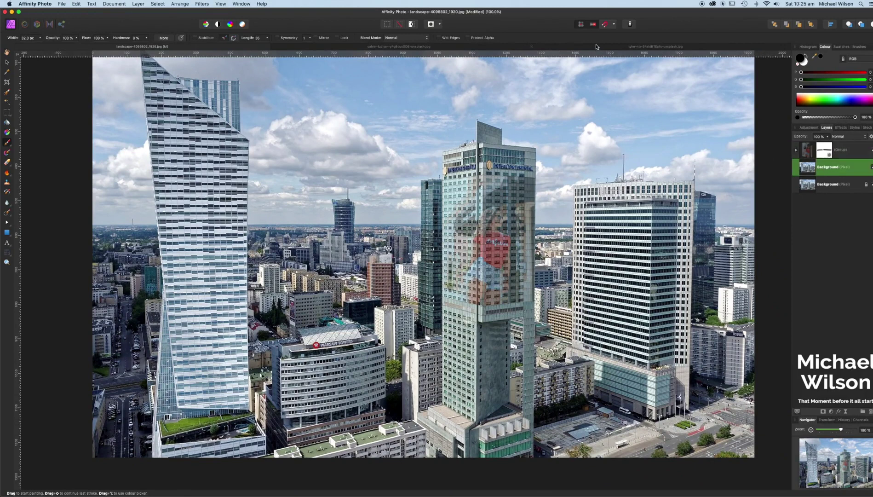
Copy the man's portrait and paste it into the city landscape image.
click(598, 47)
key(super+c)
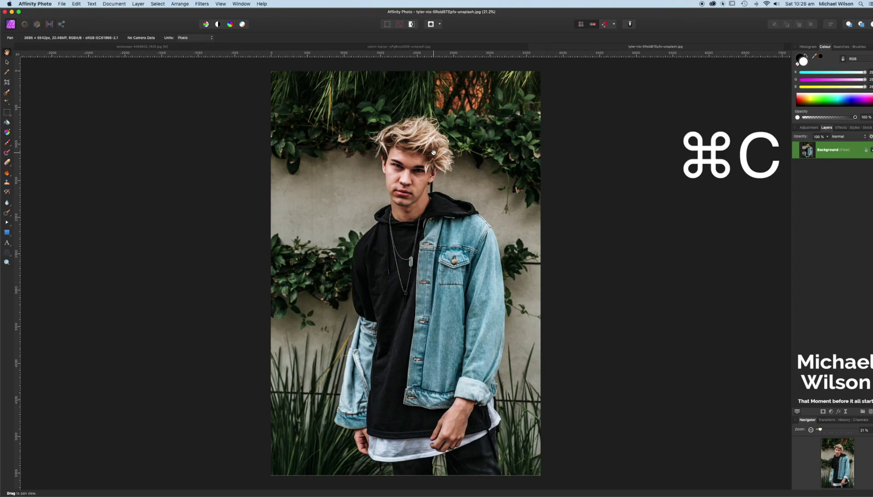
click(142, 46)
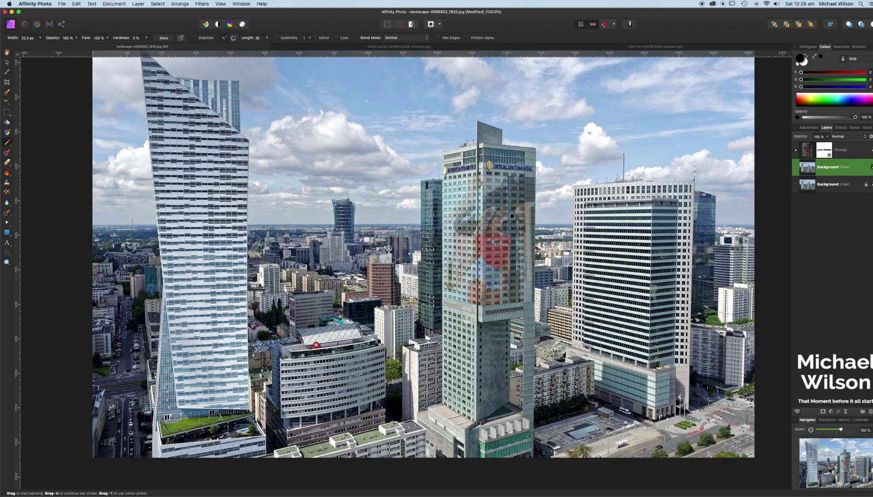
key(super+v)
Shrink and move the portrait over the right-hand tower and set its opacity to 38%.
key(v)
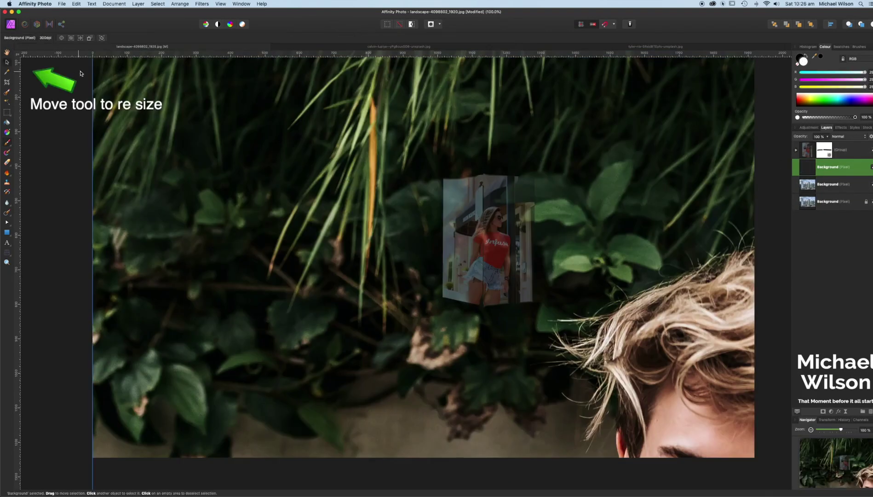
key(super+minus)
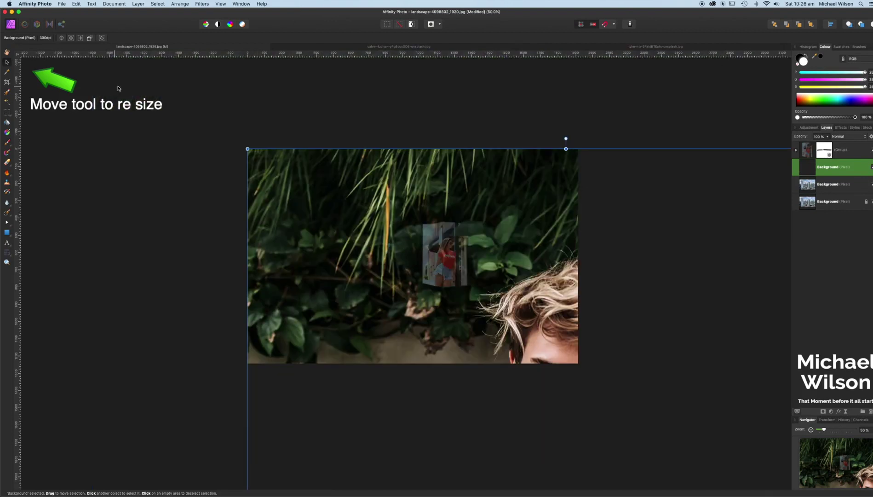
drag(249, 149, 493, 230)
key(super+plus)
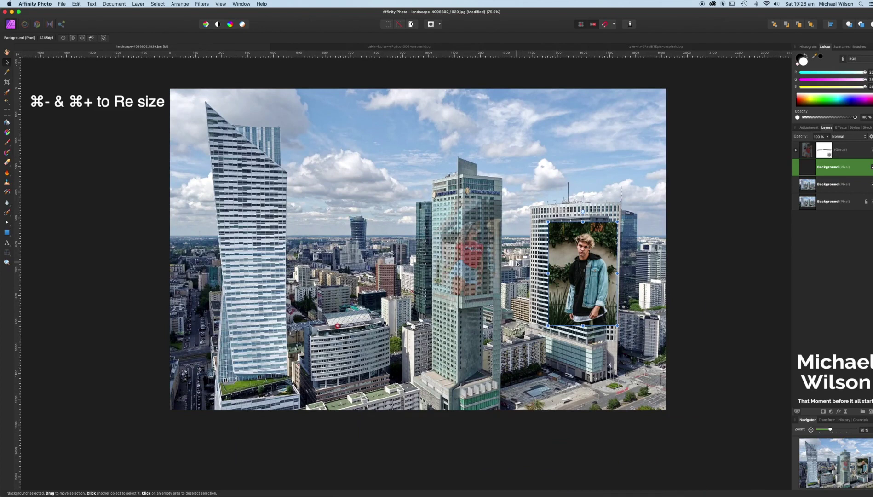
key(super+plus)
drag(630, 235, 606, 238)
drag(668, 347, 678, 361)
click(827, 137)
mouse_move(828, 145)
mouse_down()
mouse_move(796, 145)
mouse_move(828, 146)
mouse_up()
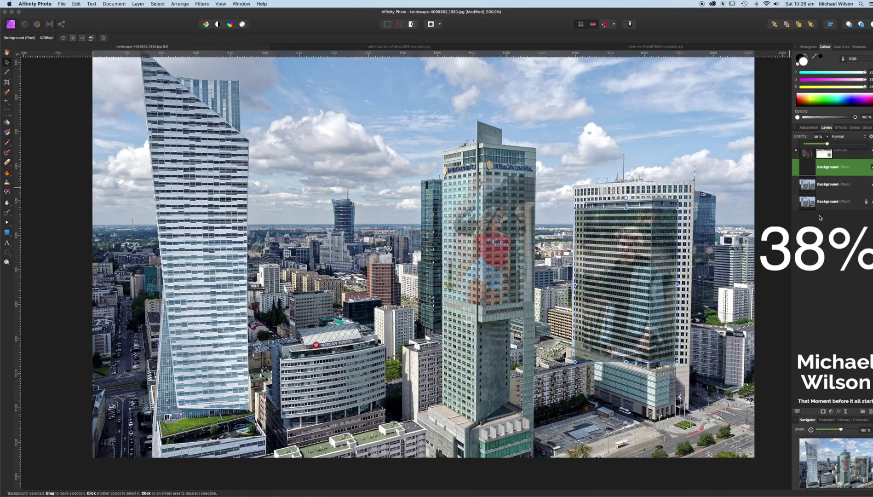
Duplicate the man's photo layer and name the copy 'Left Side M'.
click(7, 113)
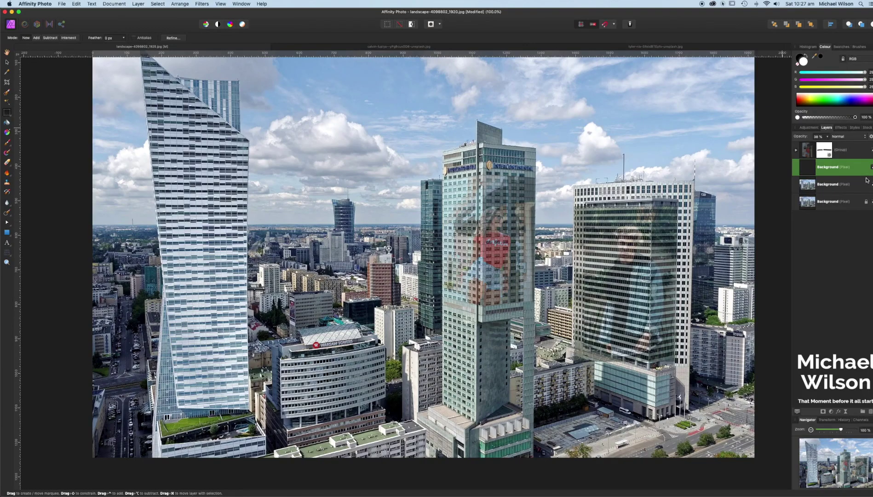
key(super+j)
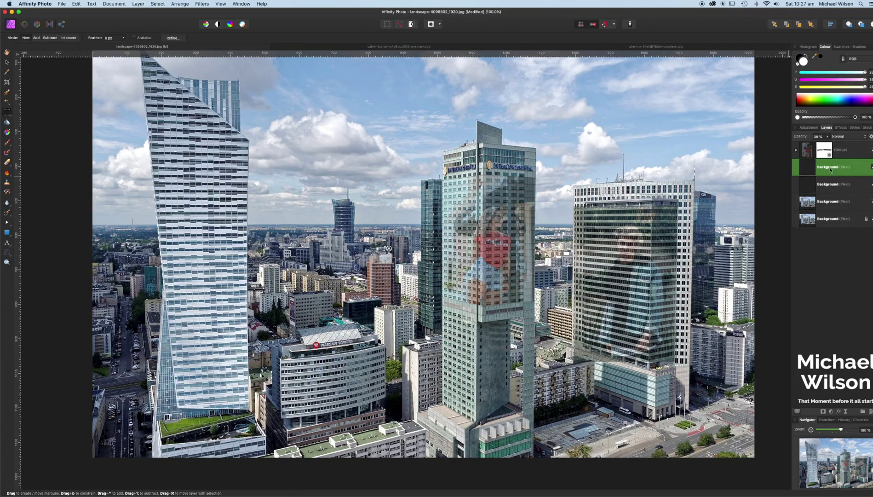
double_click(827, 167)
text(Left)
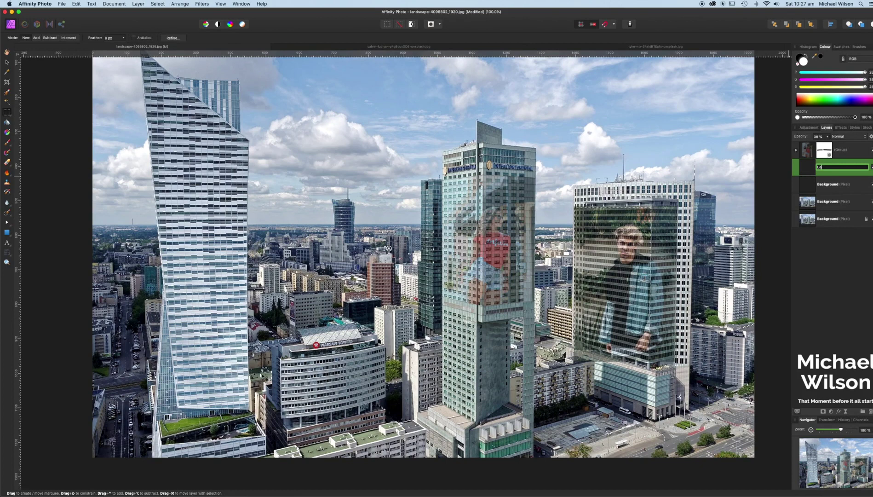
text( Side M)
click(831, 184)
Make a second copy named 'Right Side M' and delete the original man's layer.
double_click(831, 184)
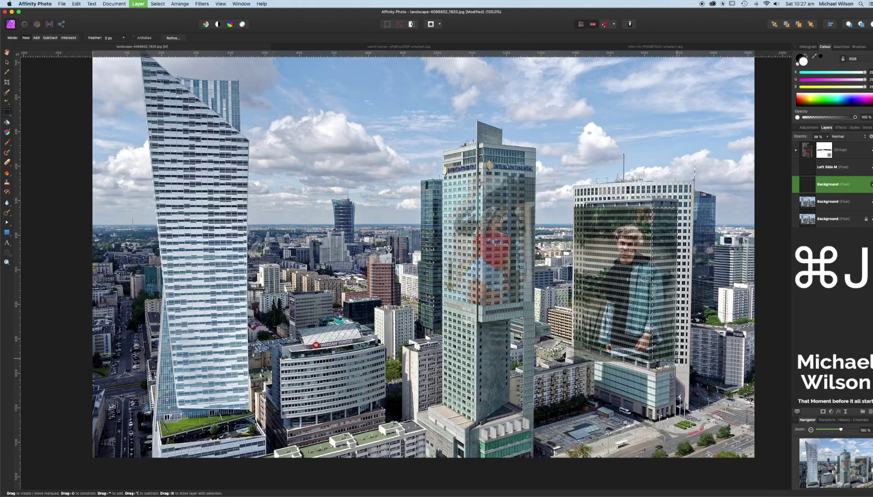
key(super+j)
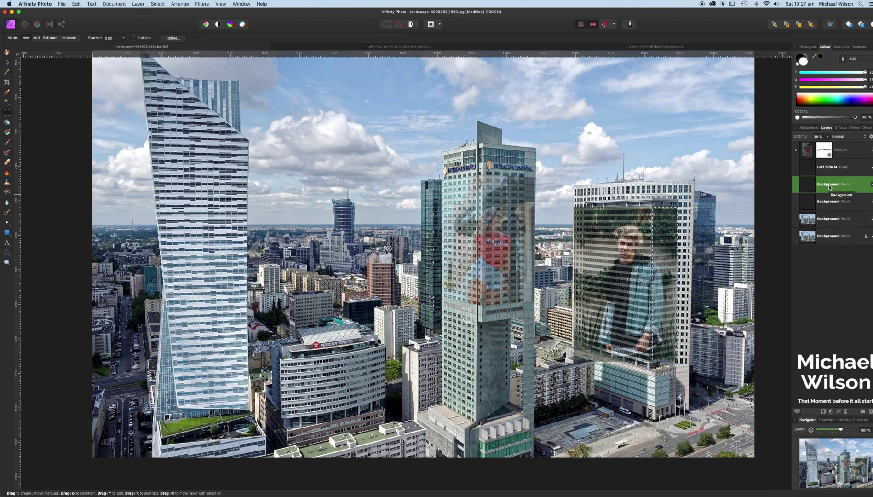
double_click(827, 184)
text(Right)
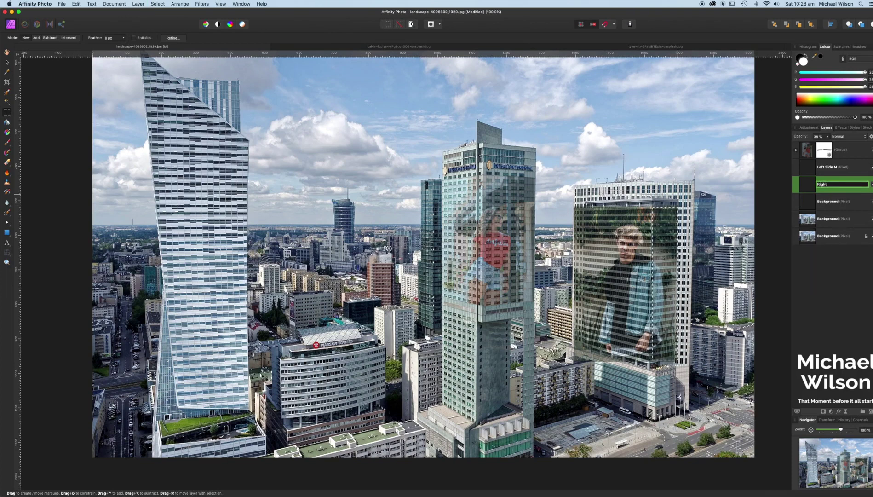
text( Side M)
click(824, 201)
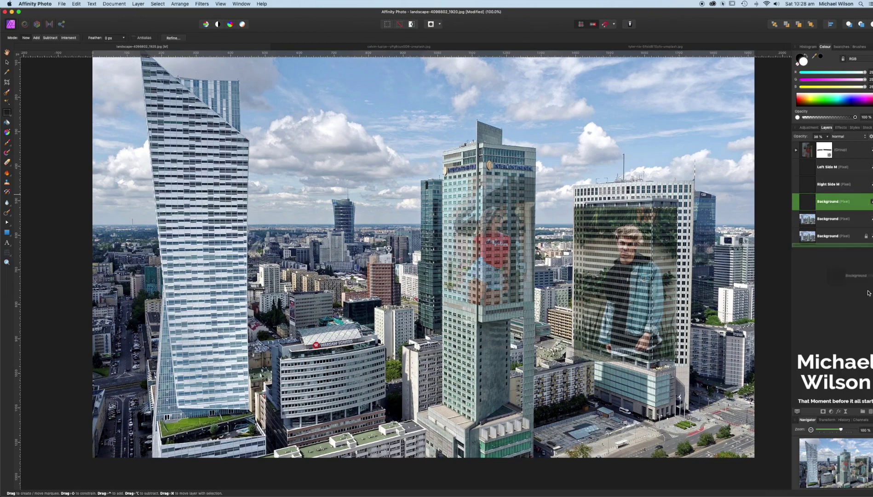
key(Delete)
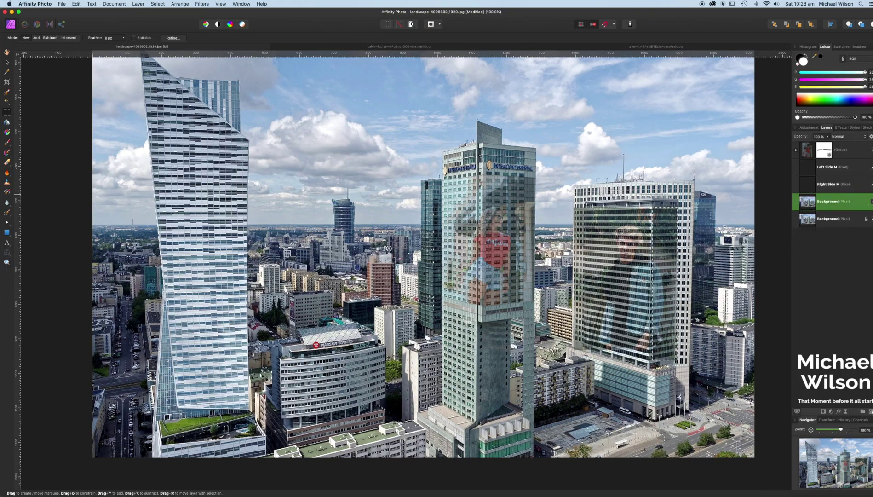
Perspective-warp Left Side M so its four corners match the right tower's face.
key(super+d)
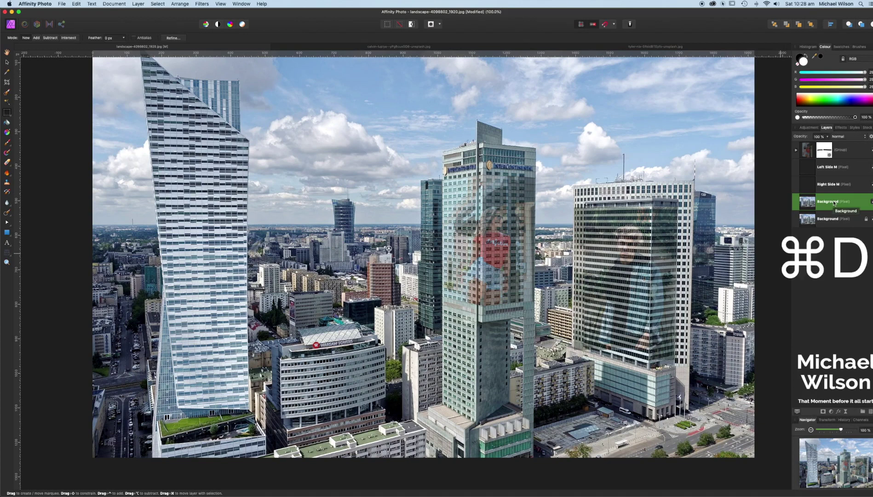
click(834, 168)
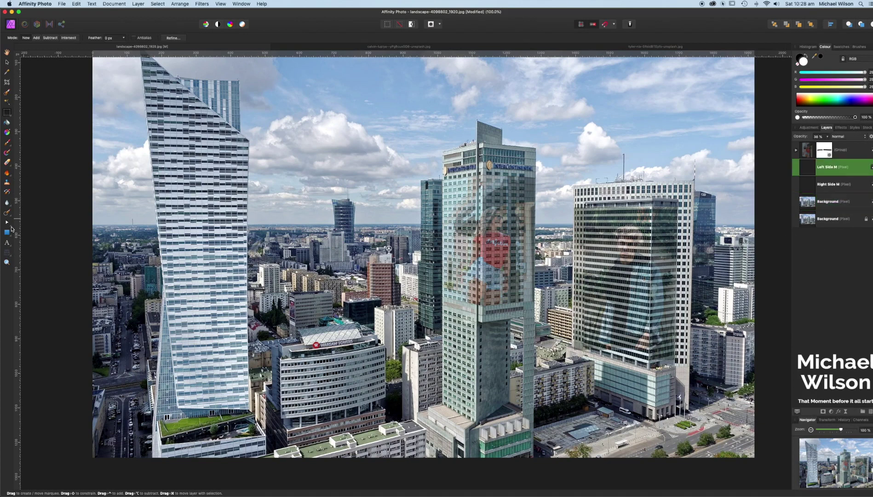
click(6, 254)
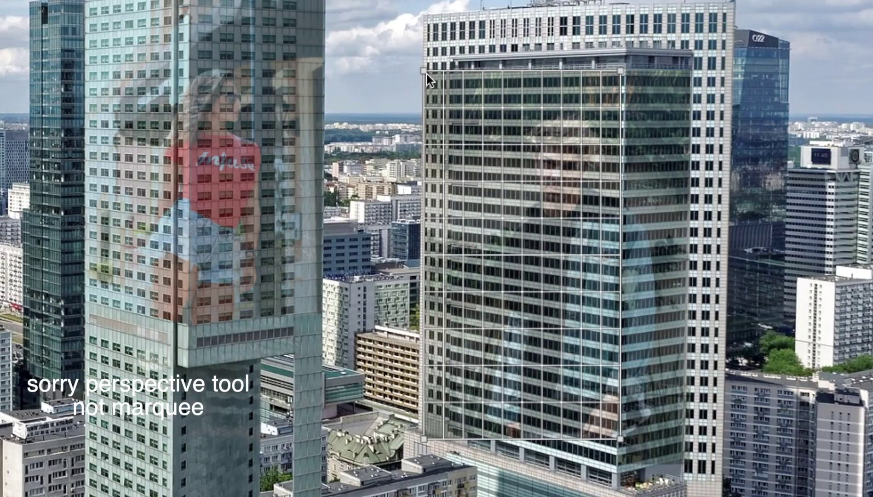
drag(427, 75, 425, 75)
drag(427, 438, 448, 419)
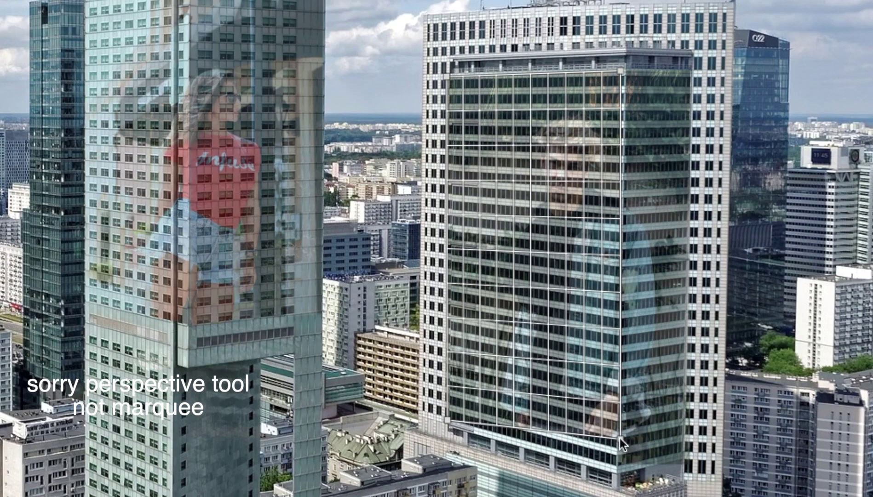
drag(619, 438, 618, 447)
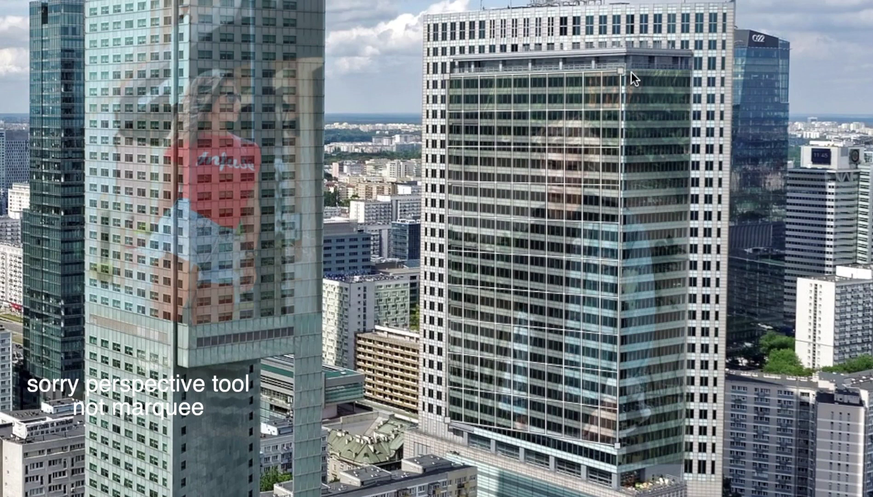
drag(622, 72, 626, 73)
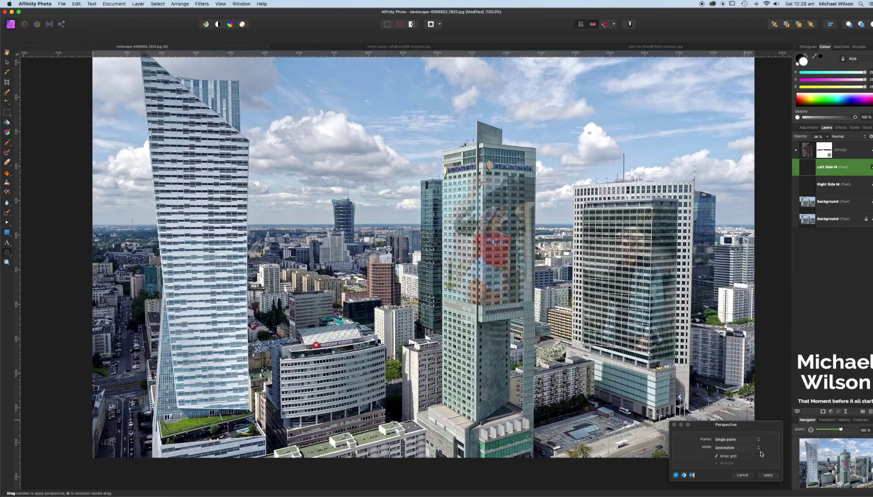
click(768, 475)
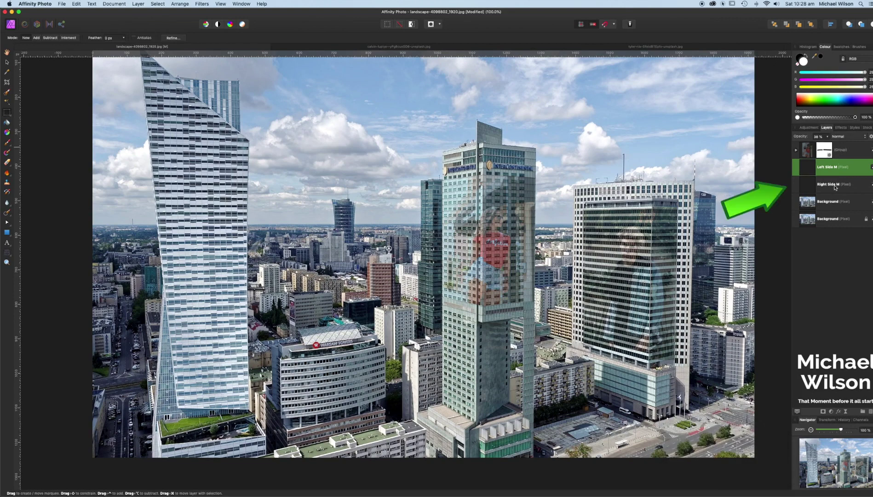
Perspective-warp Right Side M onto the right tower's other face.
click(838, 185)
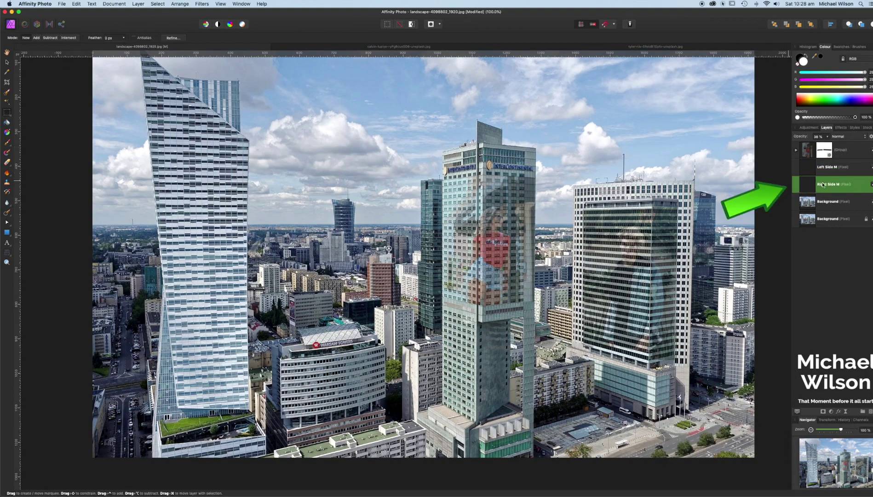
click(7, 252)
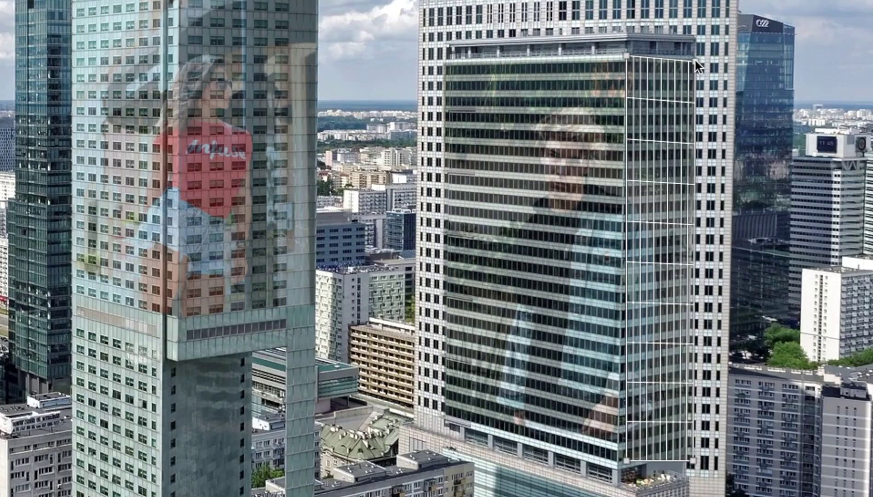
drag(680, 208, 679, 207)
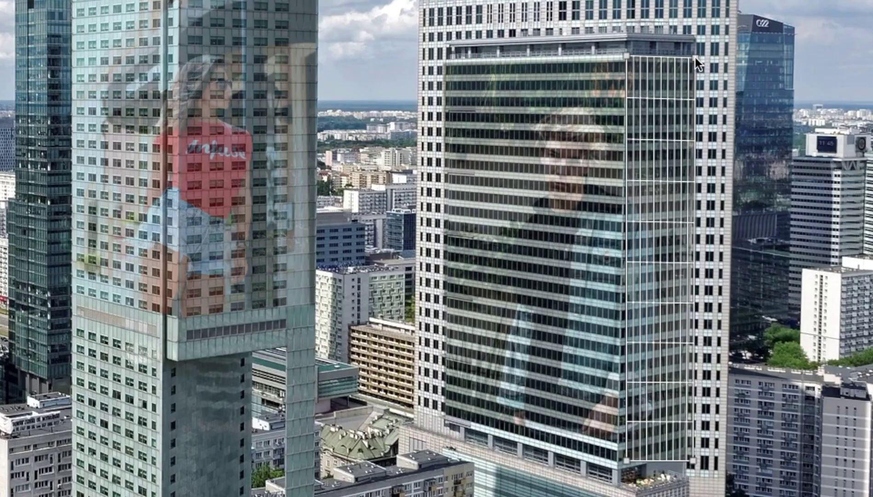
drag(691, 459, 687, 450)
drag(626, 462, 622, 463)
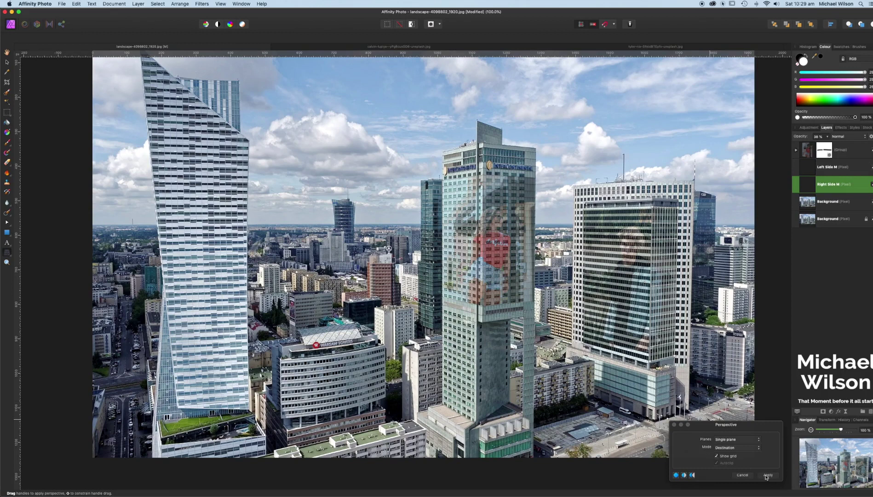
key(m)
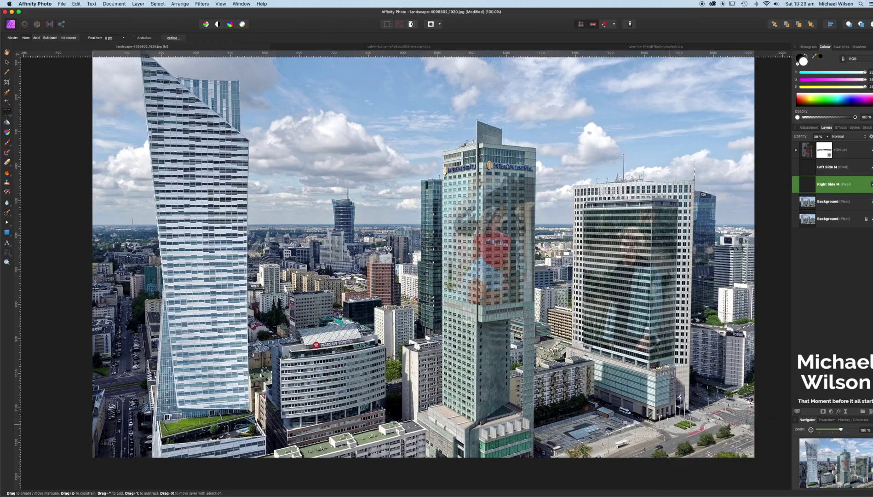
Group the Left Side M and Right Side M layers with Cmd+G, mask the group, and choose black.
click(820, 169)
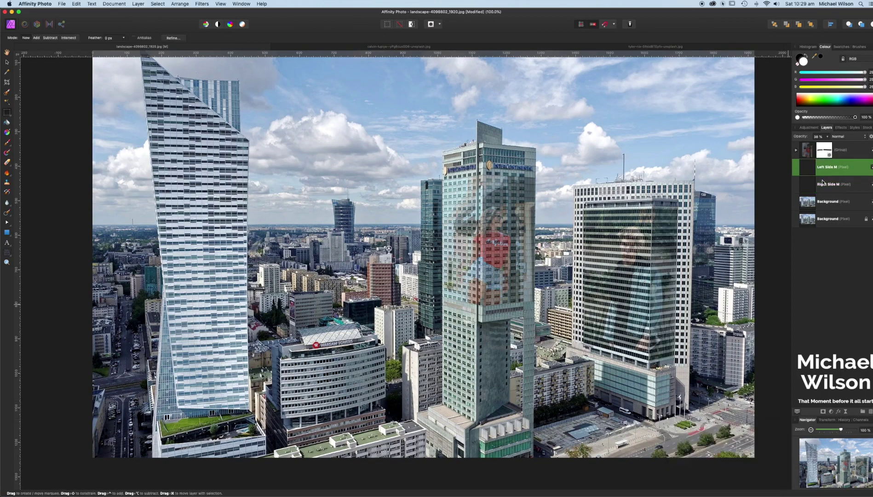
shift+click(824, 185)
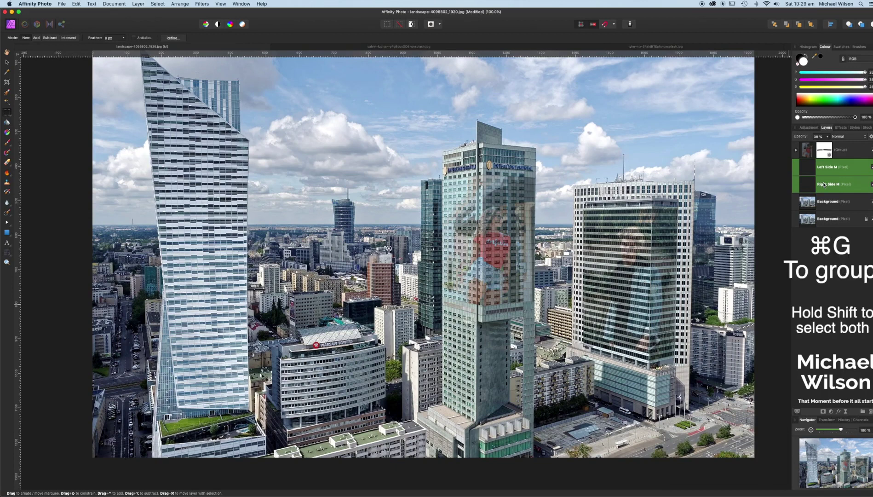
key(super+g)
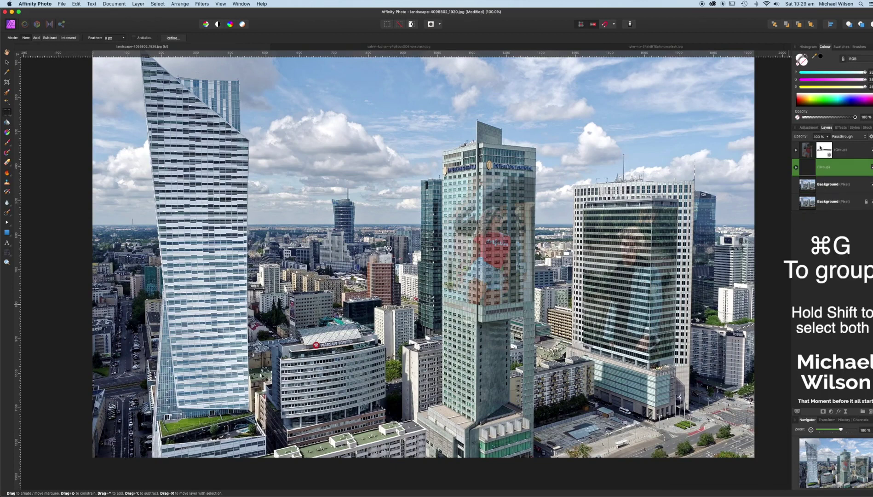
click(823, 411)
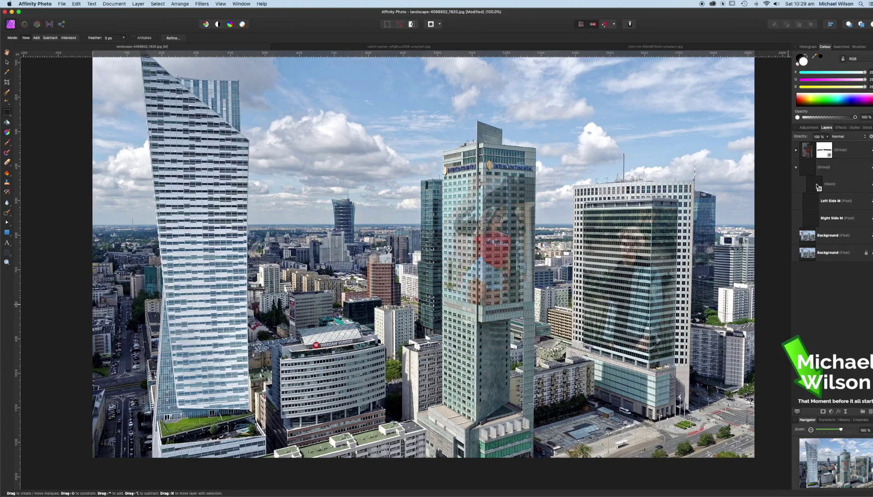
click(810, 56)
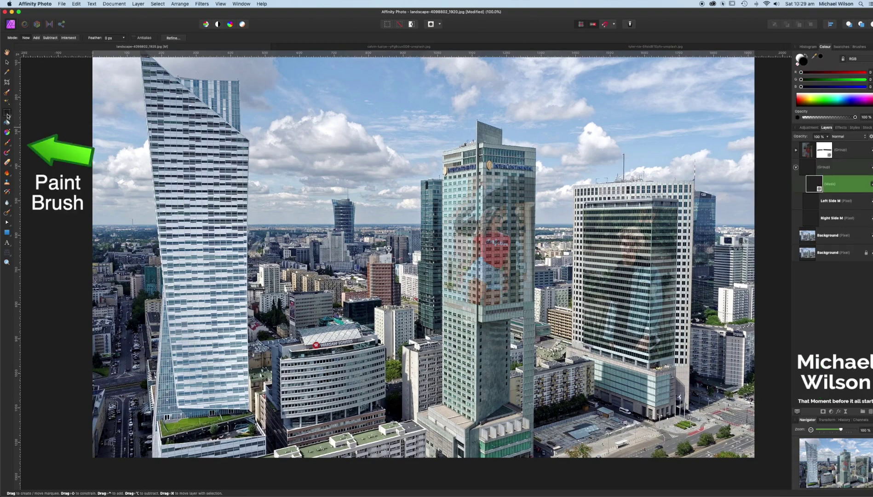
Select the Paint Brush and zoom to 200% on the towers.
click(7, 143)
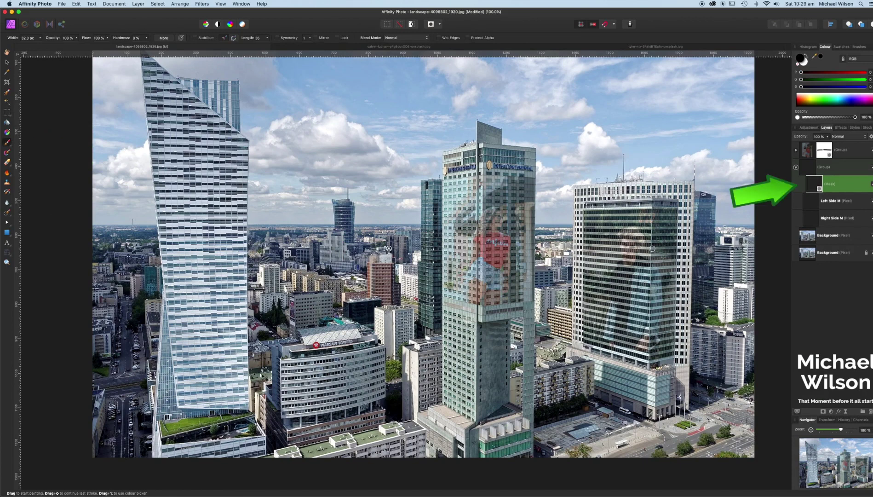
key(super+2)
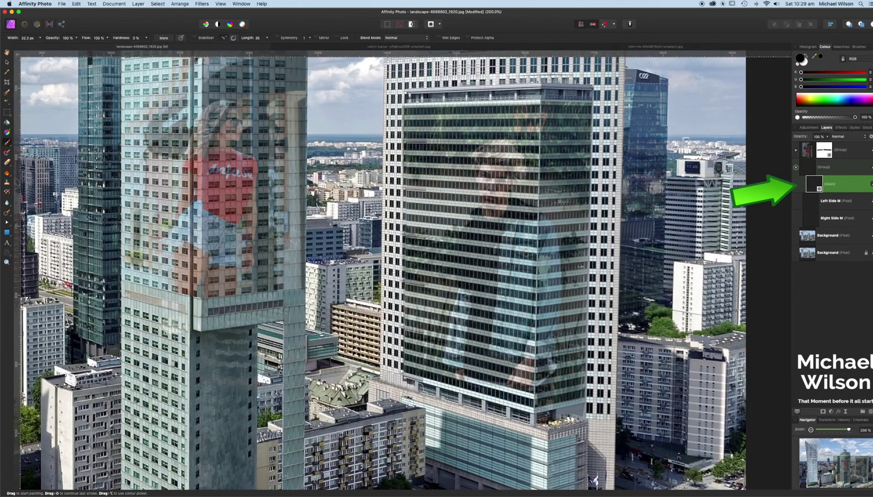